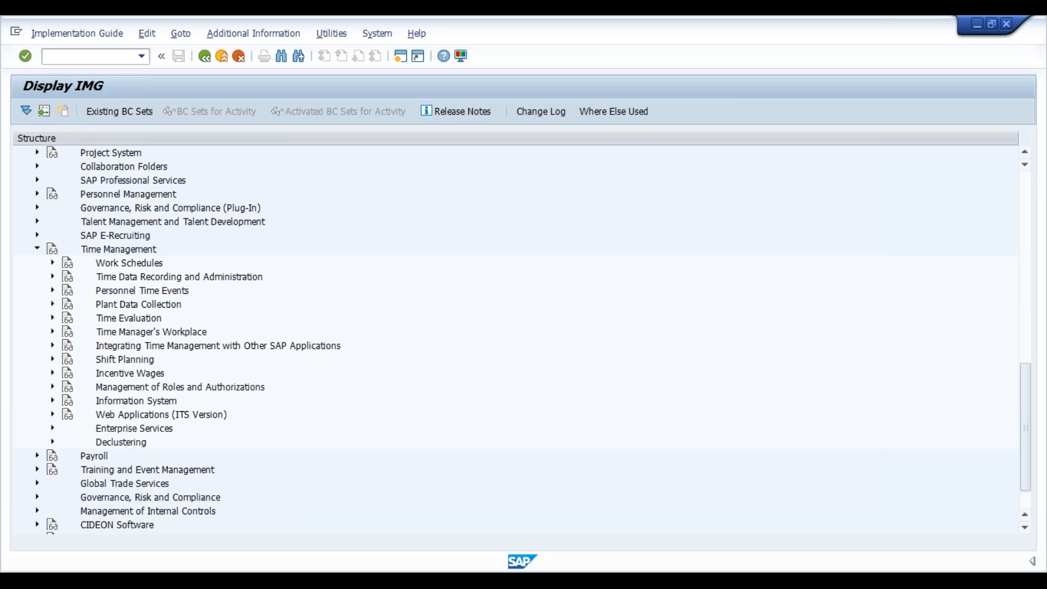
- Open the Define Period Work Schedules activity under Time Management, Work Schedules, Period Work Schedules
left_click(118, 249)
left_click(129, 263)
left_click(52, 263)
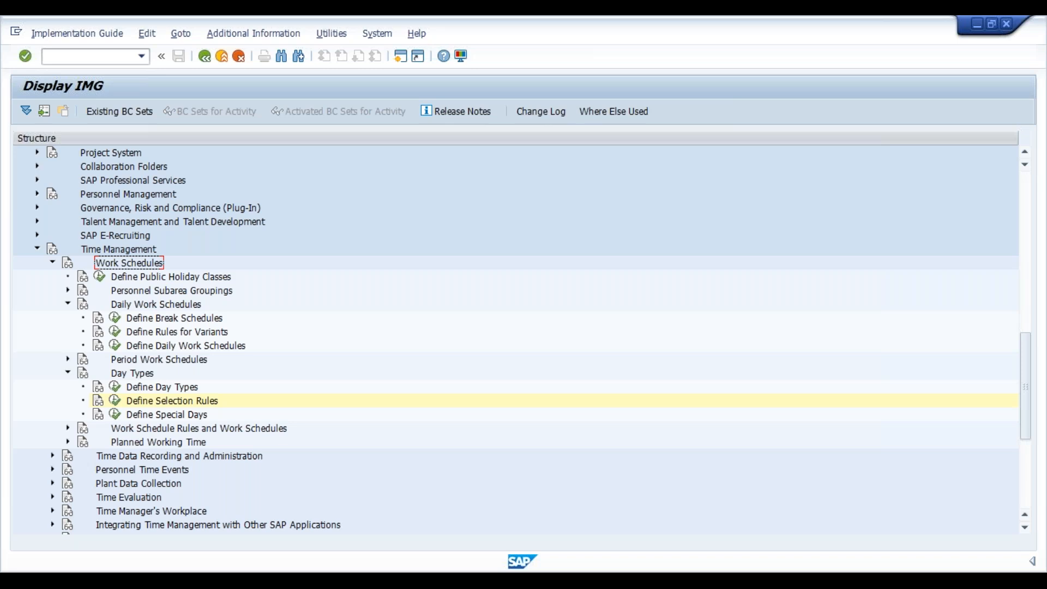
key("Down")
key("Down")
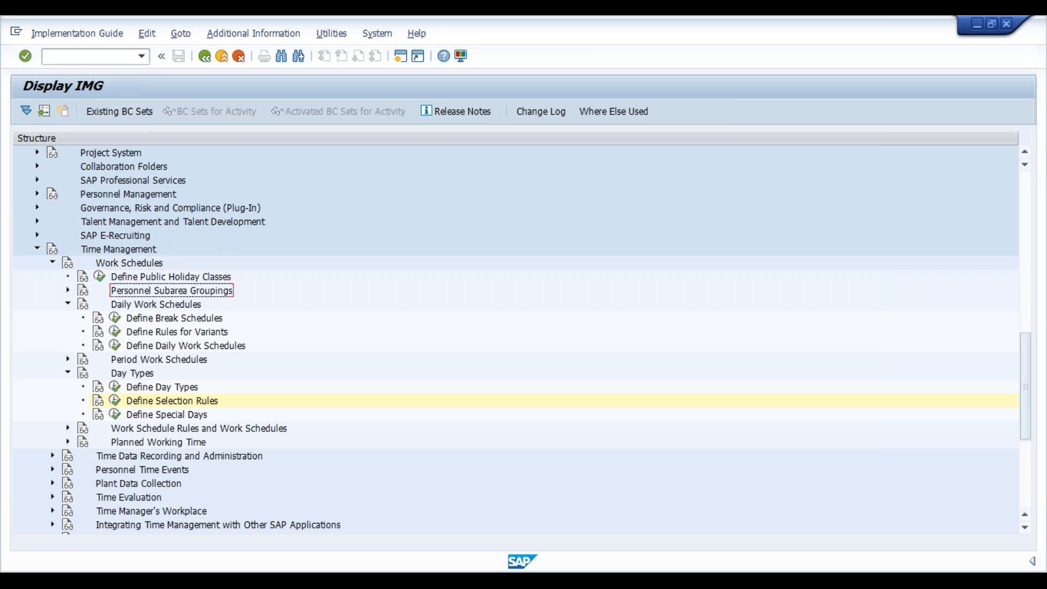
key("Up")
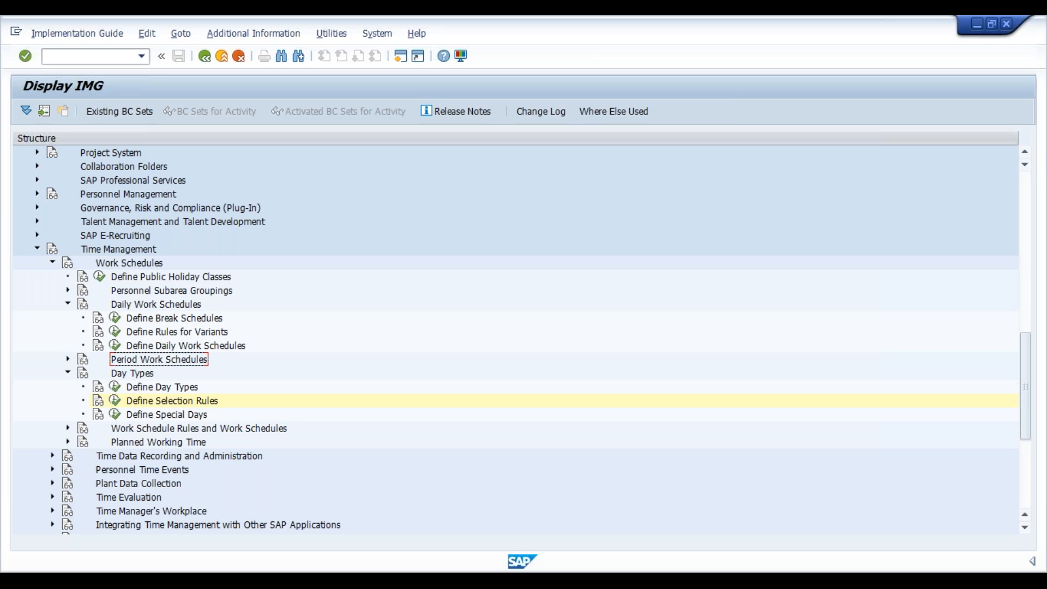
key("Right")
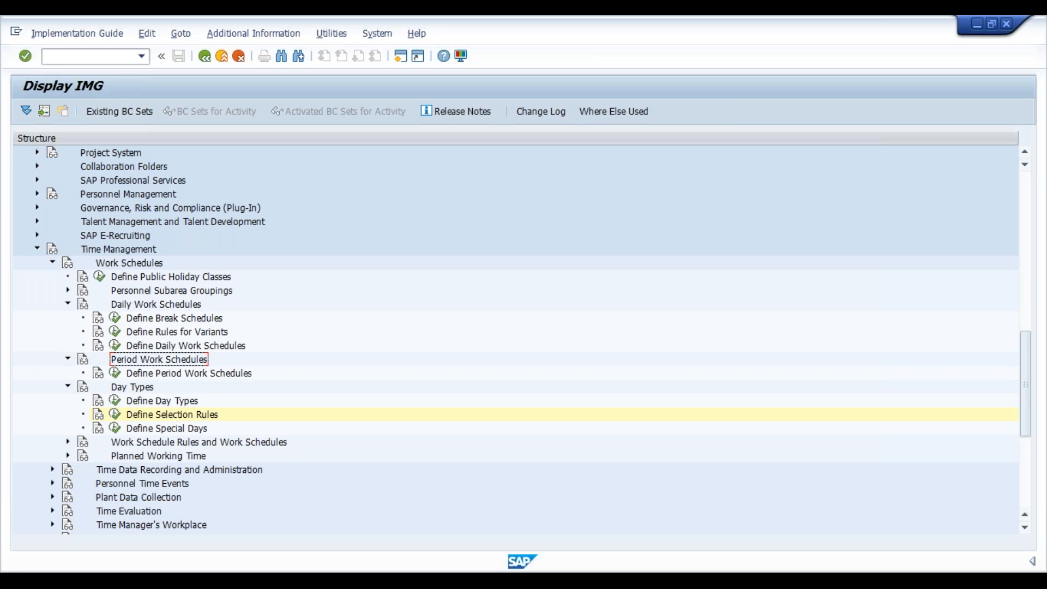
key("Down")
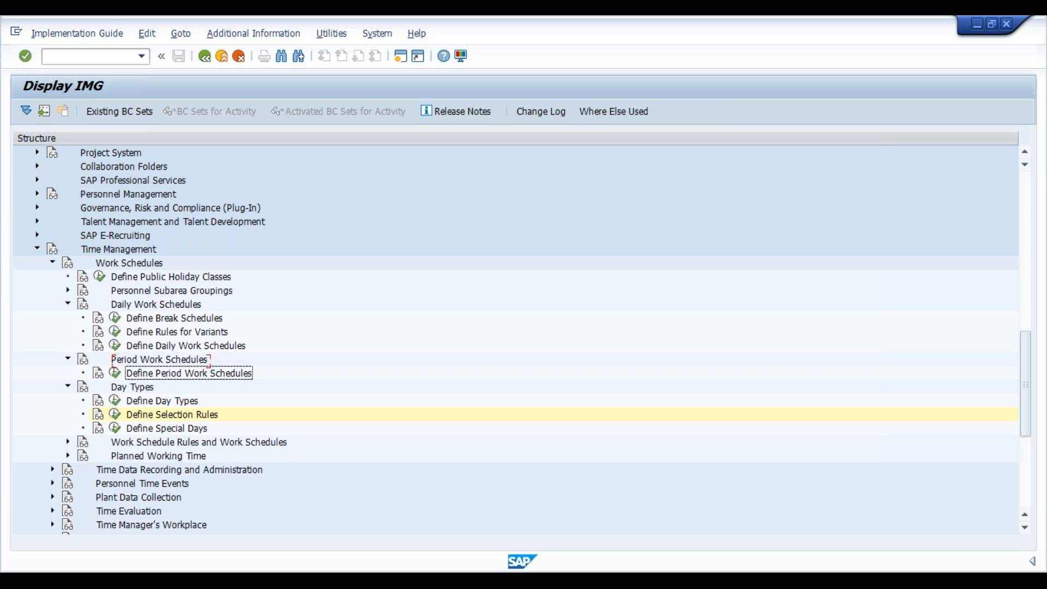
left_click(115, 373)
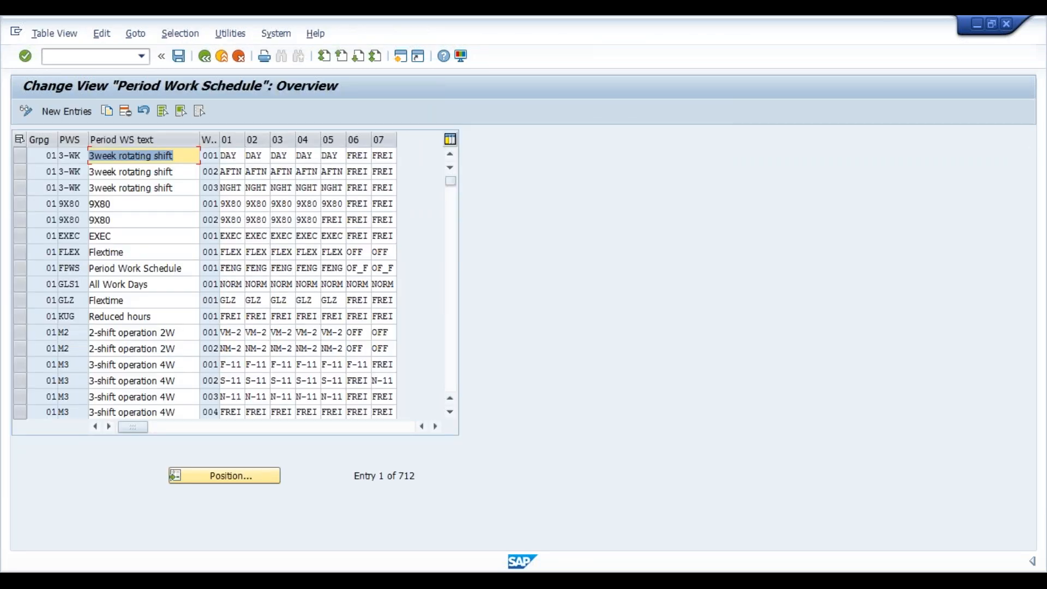
- Start a new period work schedule entry with grouping 36 and period work schedule code VIGS
left_click(81, 109)
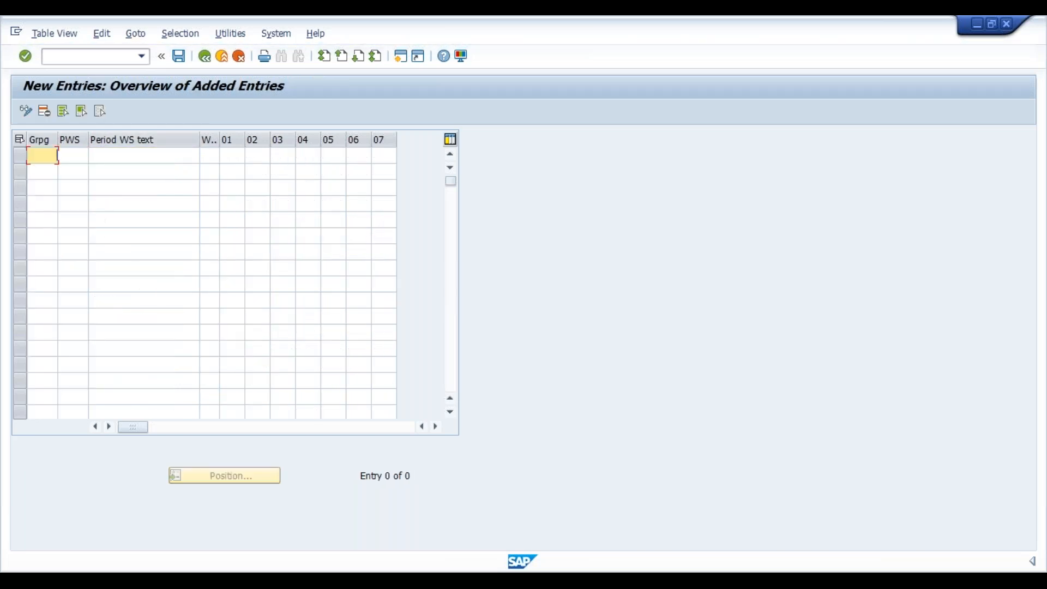
type("36")
key("Tab")
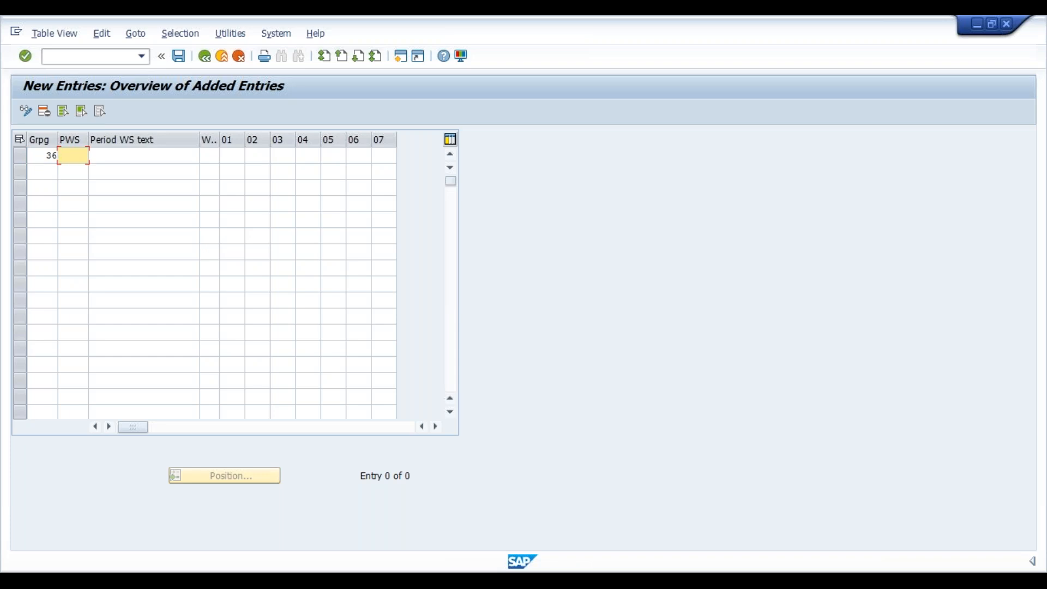
type("VIGS")
key("Tab")
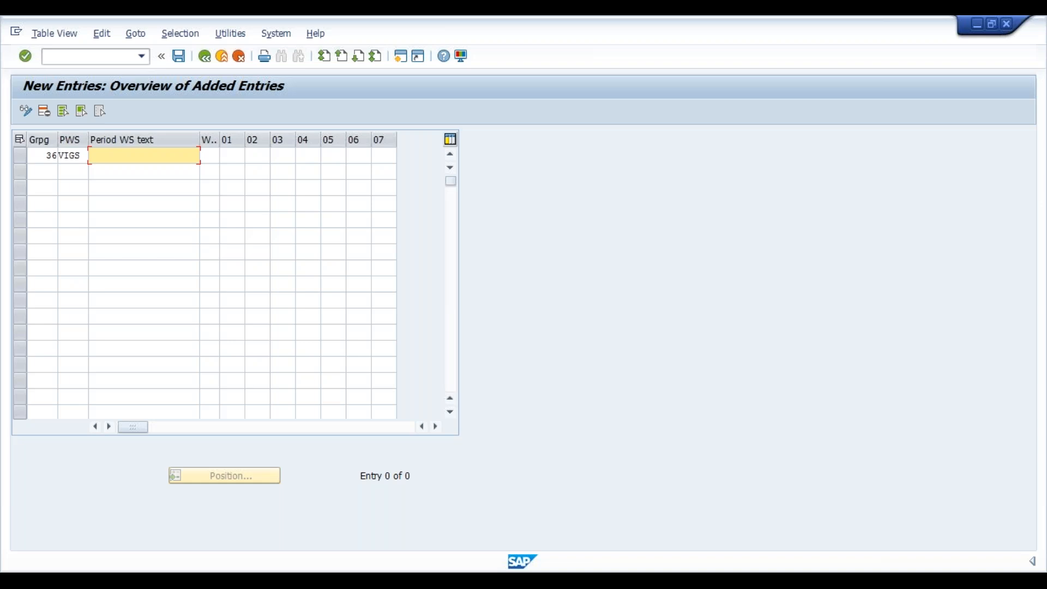
- Set the VIGS entry's period work schedule text to General Shift and its week number to 01
type("Gen")
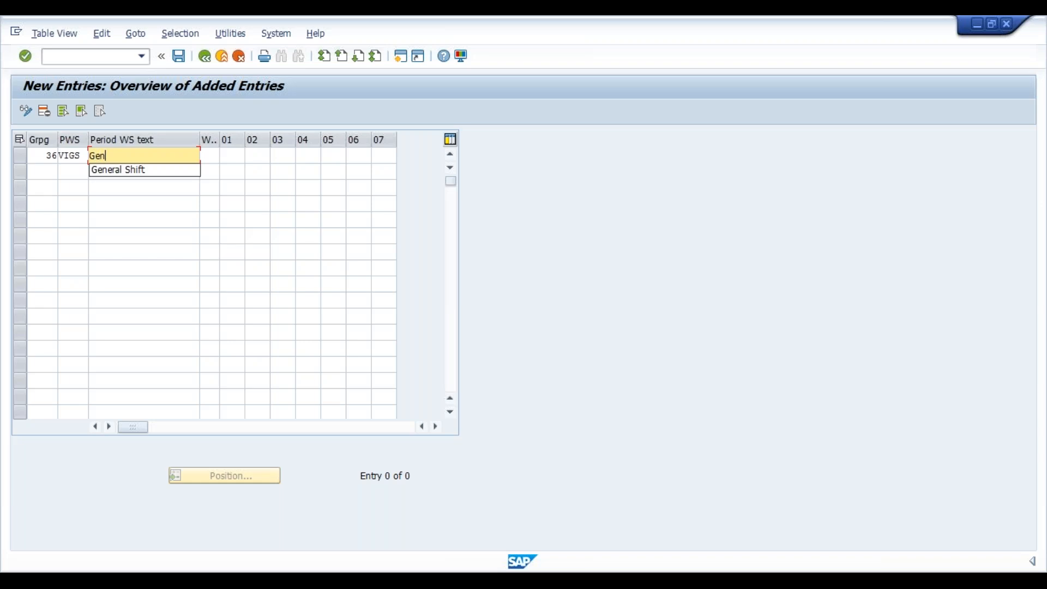
type("eral Shift")
key("Tab")
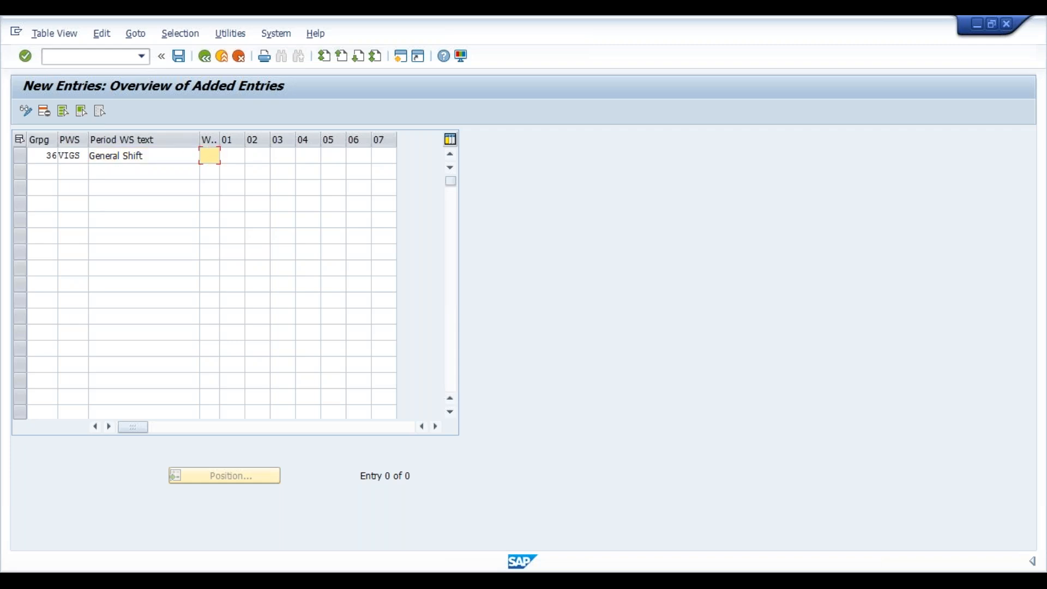
type("001")
key("Tab")
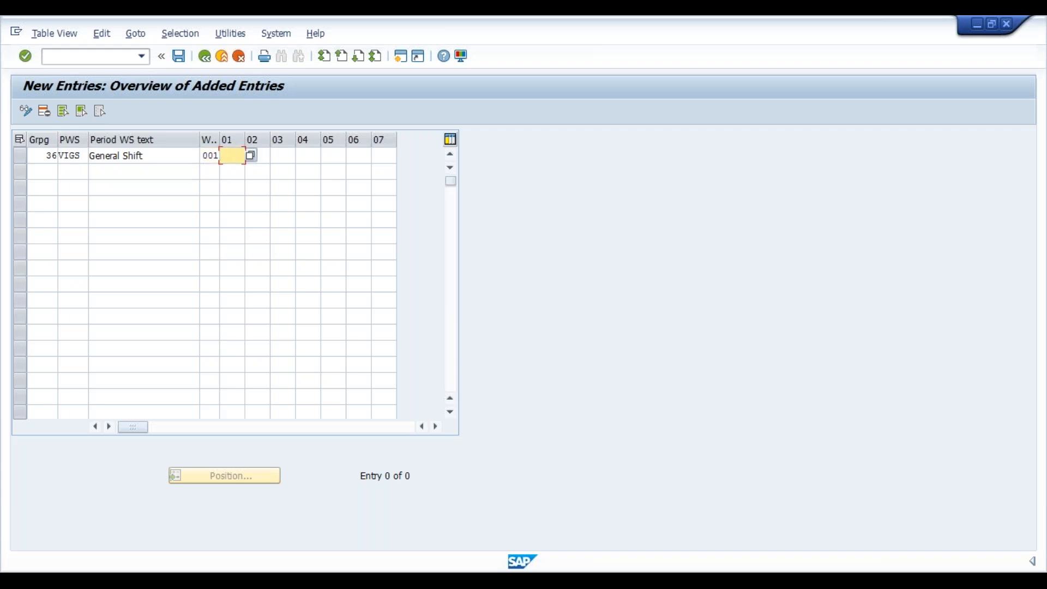
- Assign the daily work schedule VIGS to days 01 through 05 of the General Shift entry, leaving days 06 and 07 empty
left_click(251, 157)
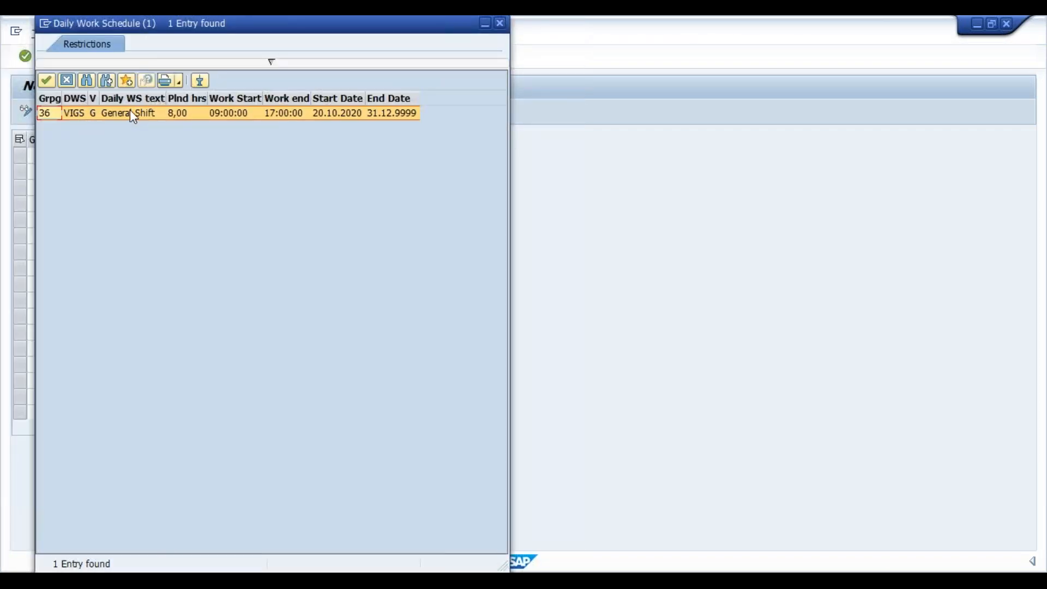
double_click(71, 114)
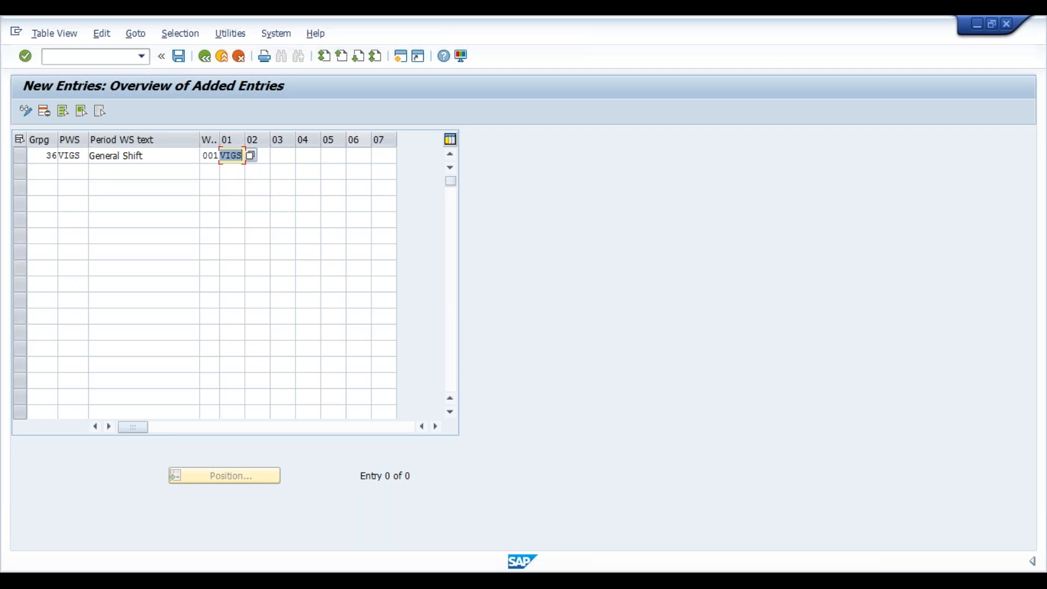
key("Tab")
type("VI")
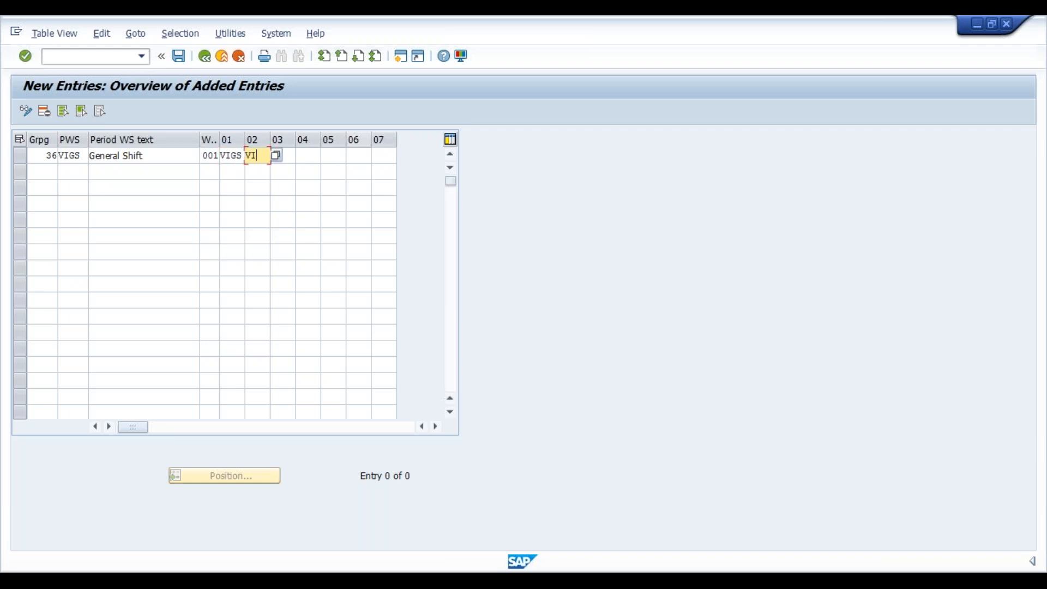
type("GS")
key("Tab")
type("VIGS")
key("Tab")
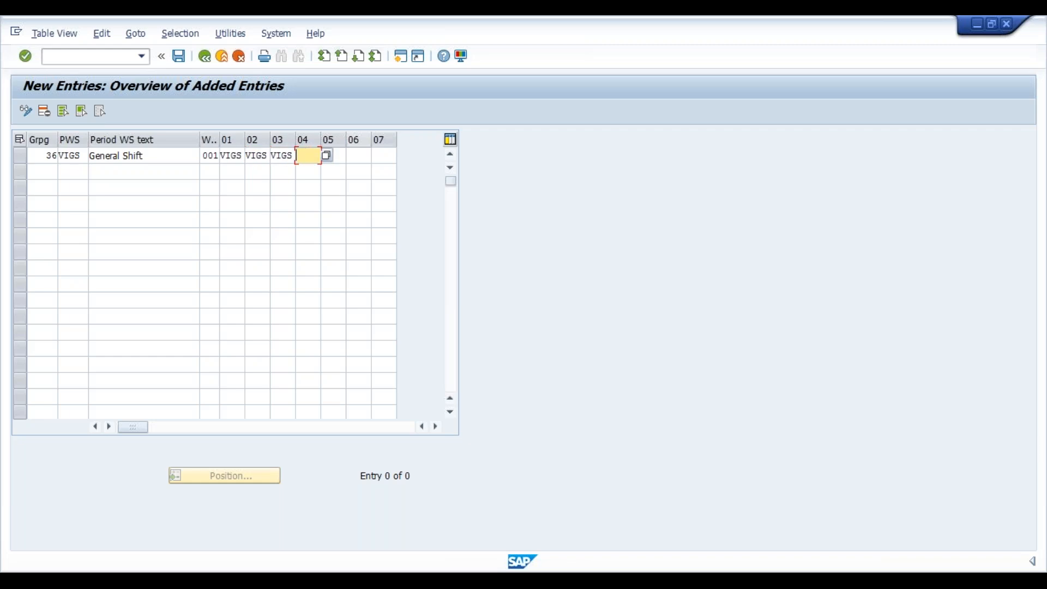
type("VIGS")
key("Tab")
type("VIGS")
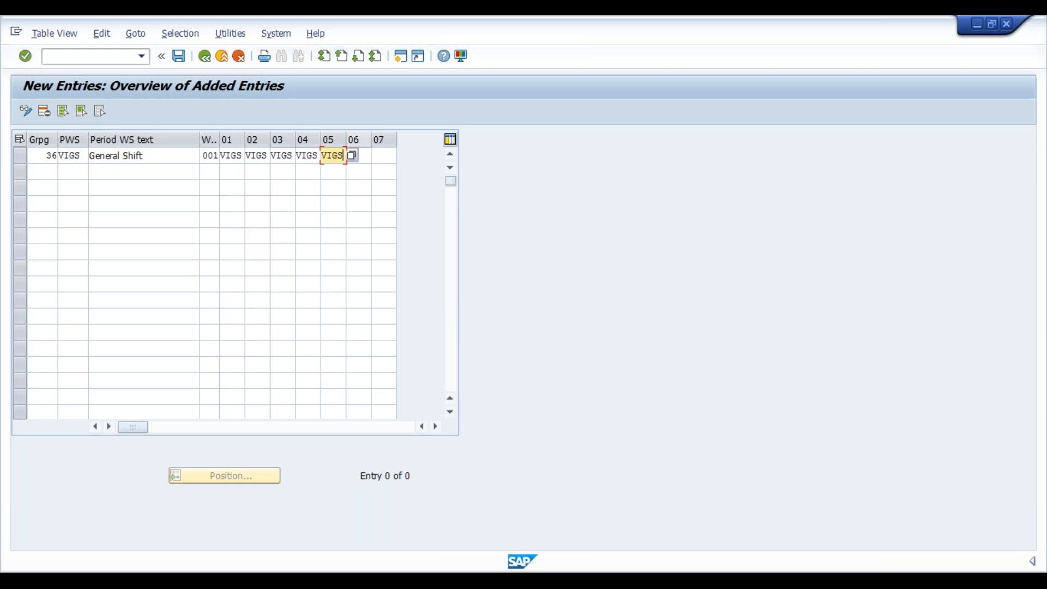
key("Return")
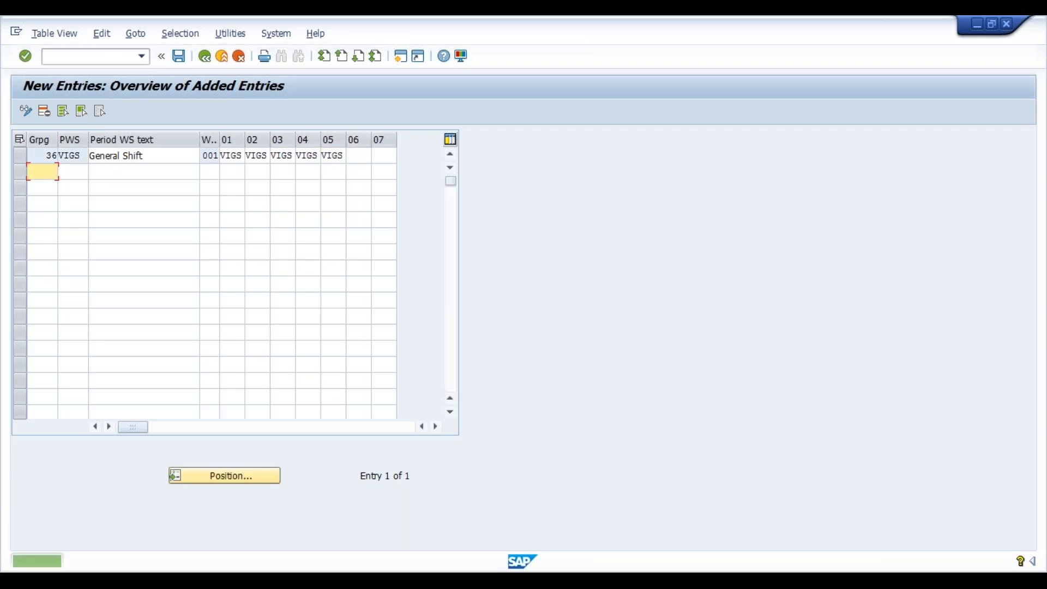
- Save the period work schedule under the VI Industries customizing request and return to the implementation guide
key("ctrl+s")
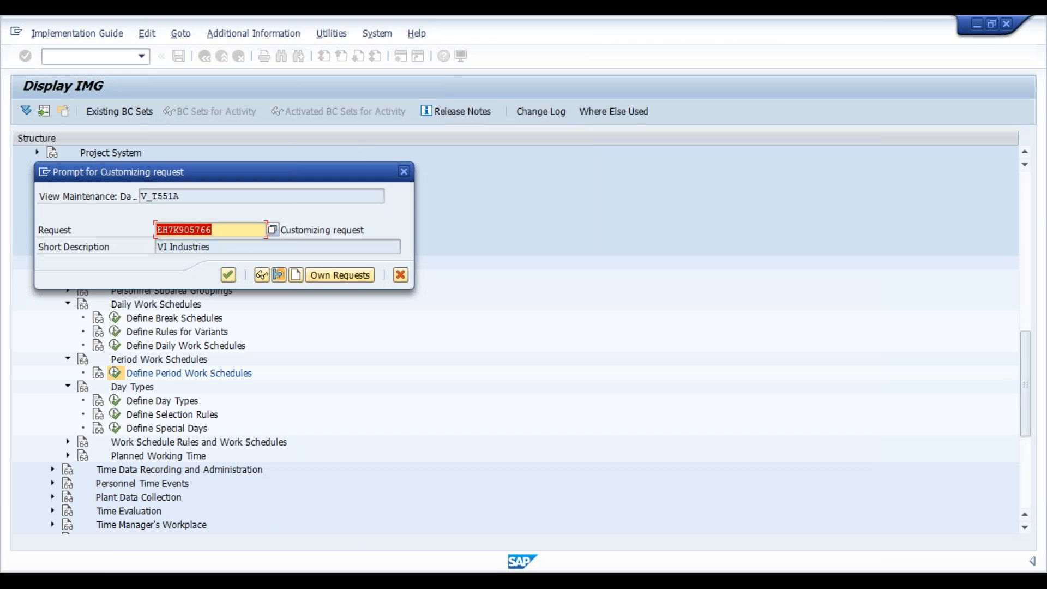
left_click(228, 277)
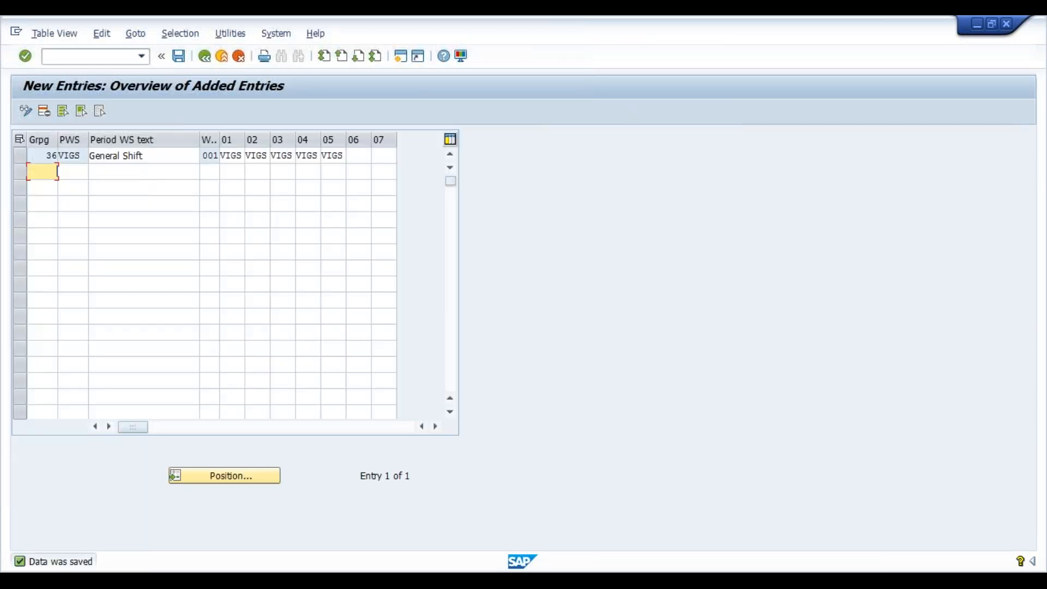
left_click(205, 57)
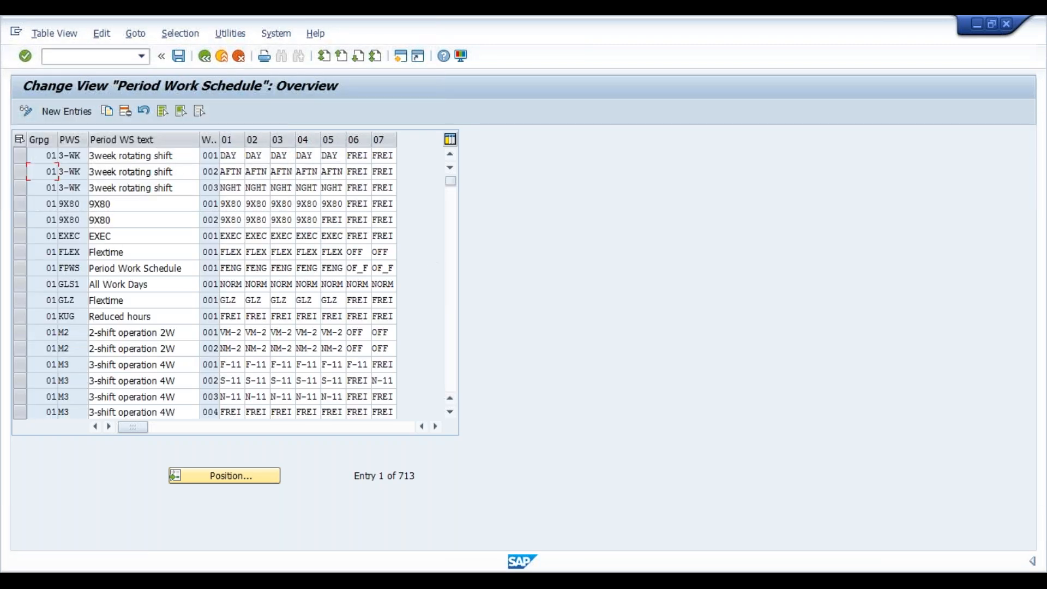
left_click(208, 61)
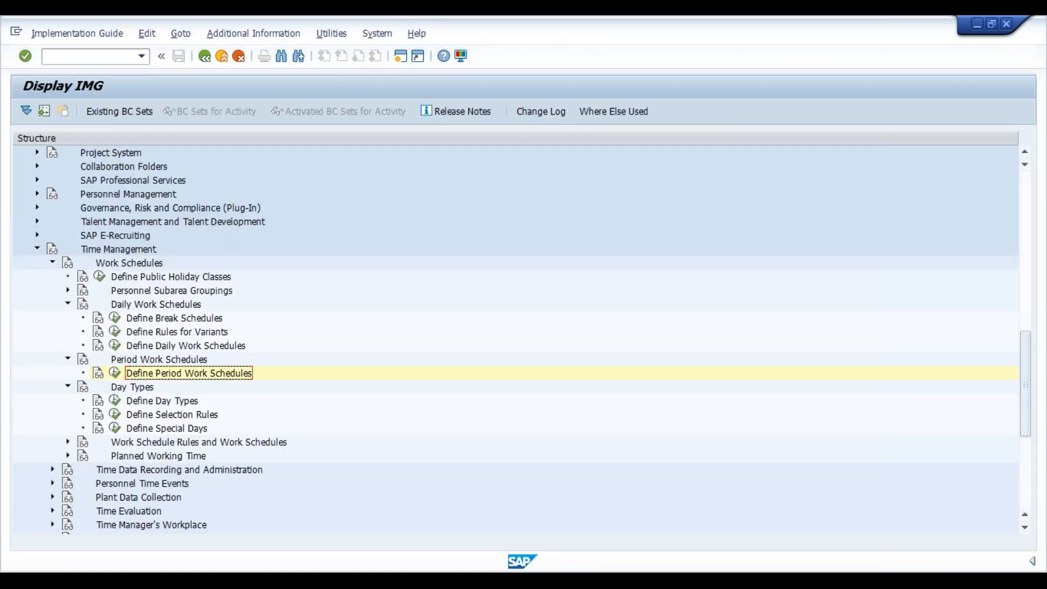
- Open the Define Selection Rules activity under Day Types
key("Down")
key("Down")
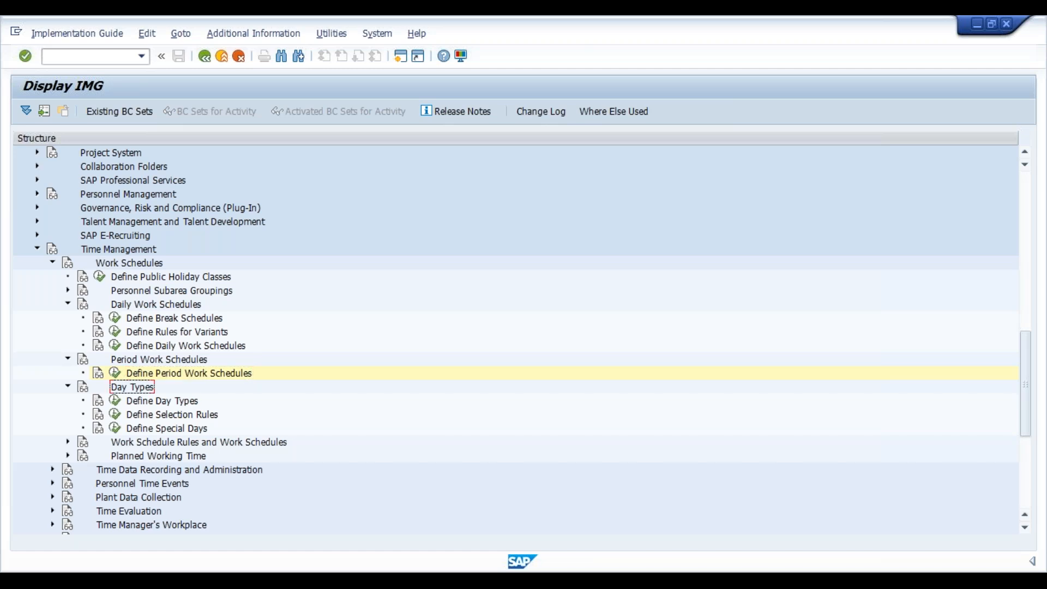
key("Up")
key("Down")
key("Down")
key("Down")
key("Up")
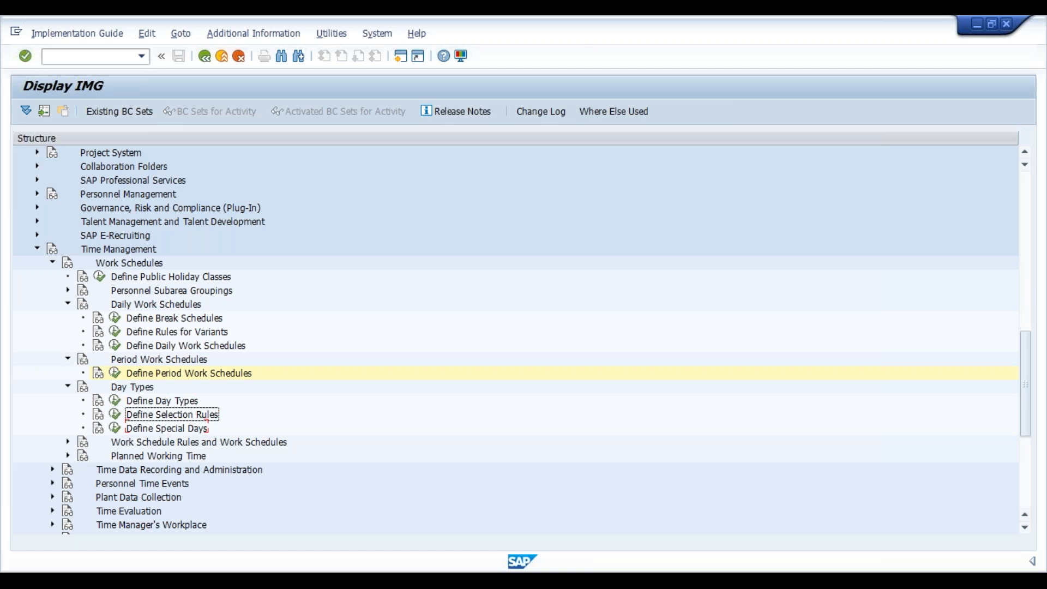
left_click(114, 414)
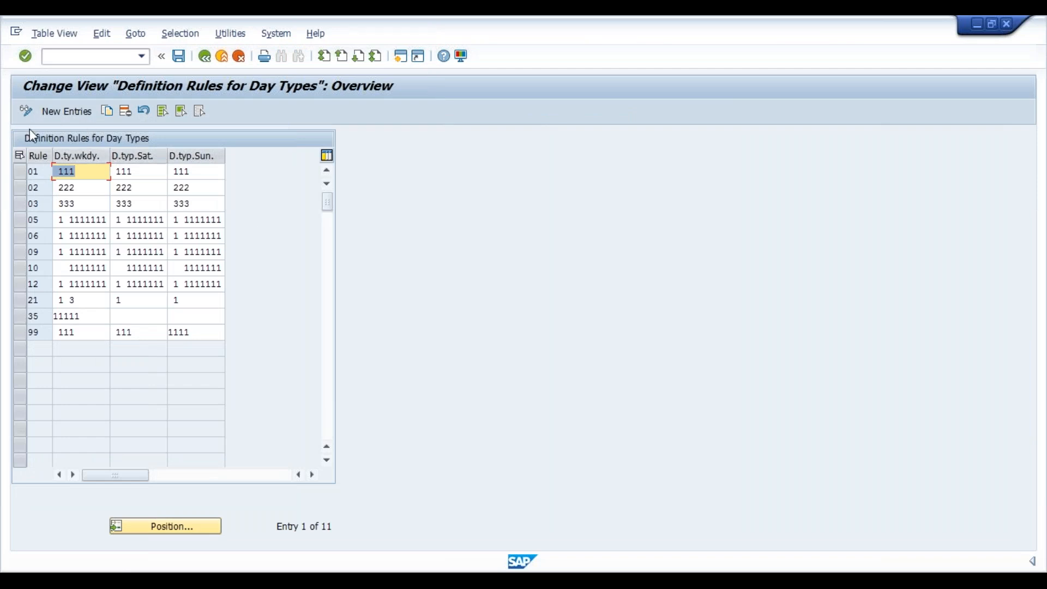
- Add a new day type rule 36 with weekday day type 11111, leaving Saturday and Sunday blank
left_click(64, 112)
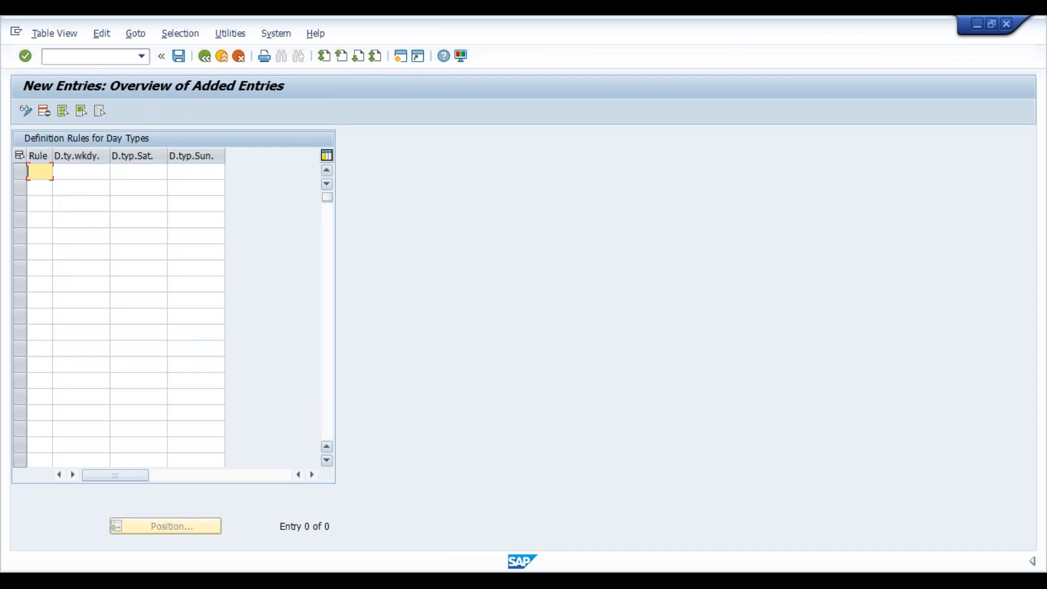
type("36")
key("Tab")
type("11111")
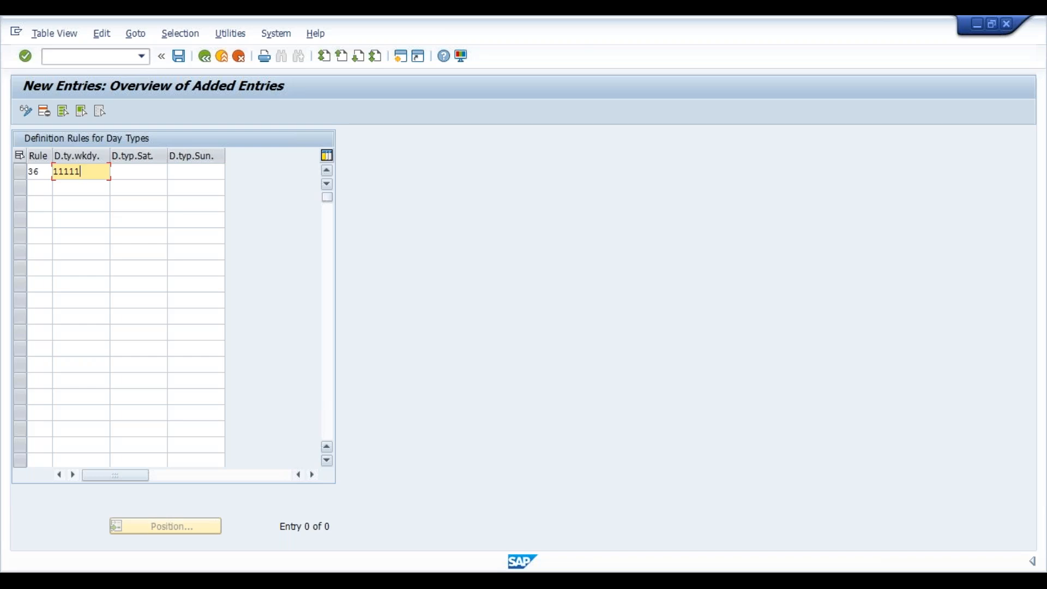
key("Return")
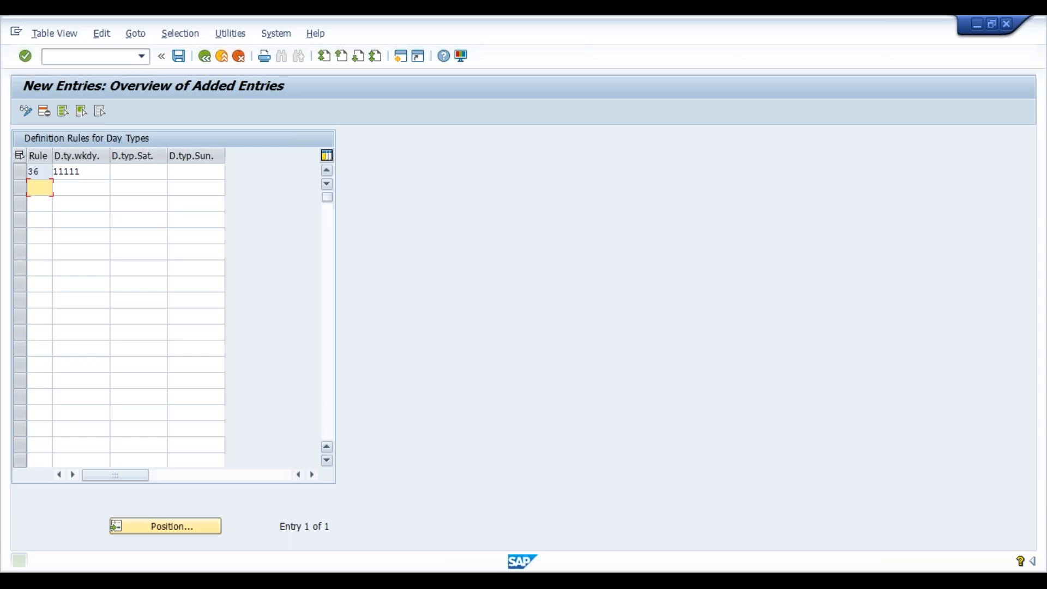
- Save the new day type rule in the customizing request and return to the implementation guide
key("shift+F3")
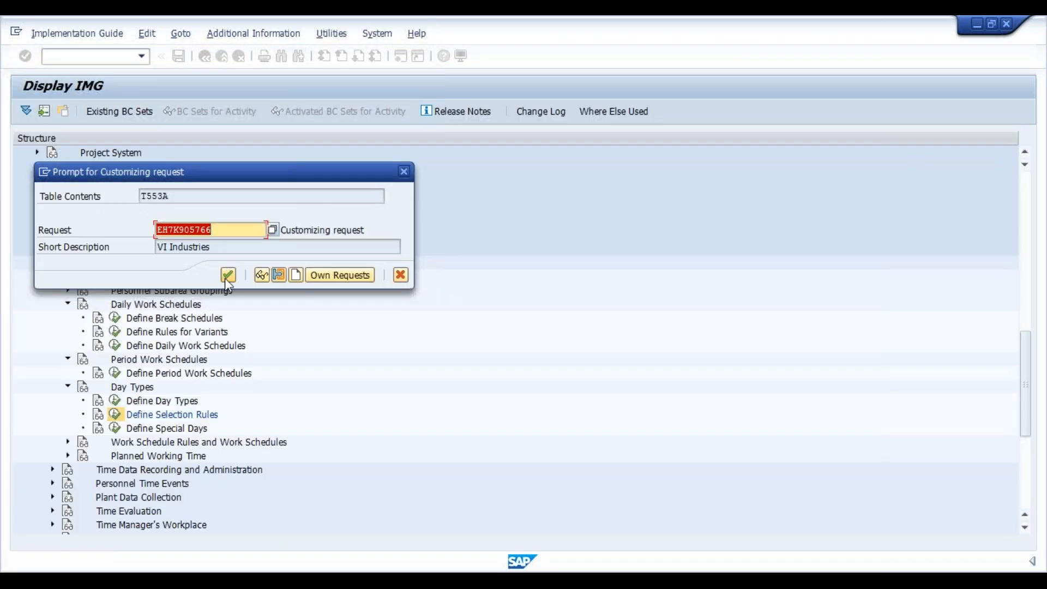
left_click(227, 275)
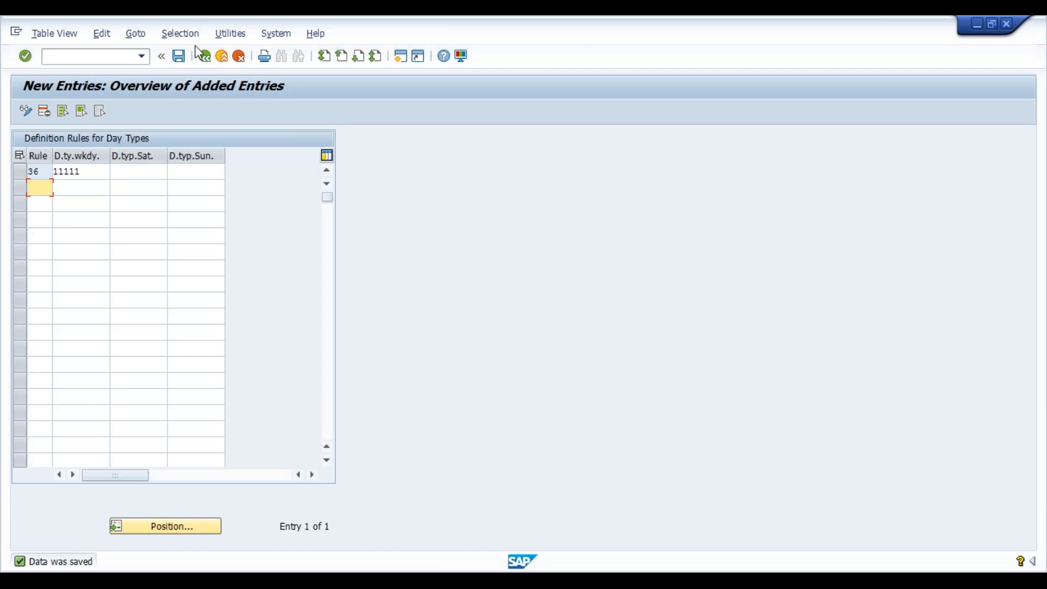
left_click(205, 56)
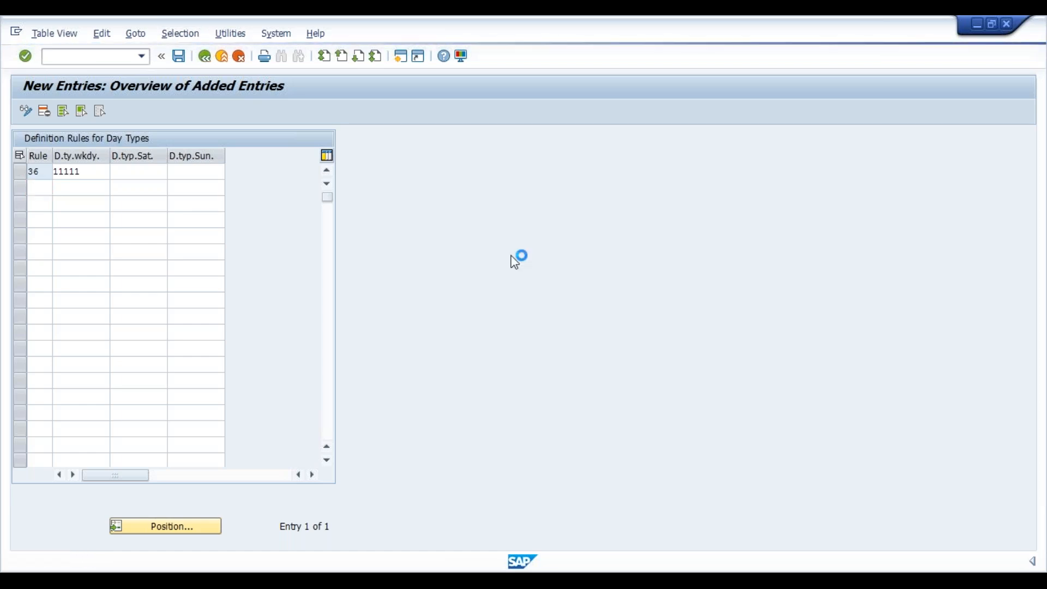
left_click(205, 56)
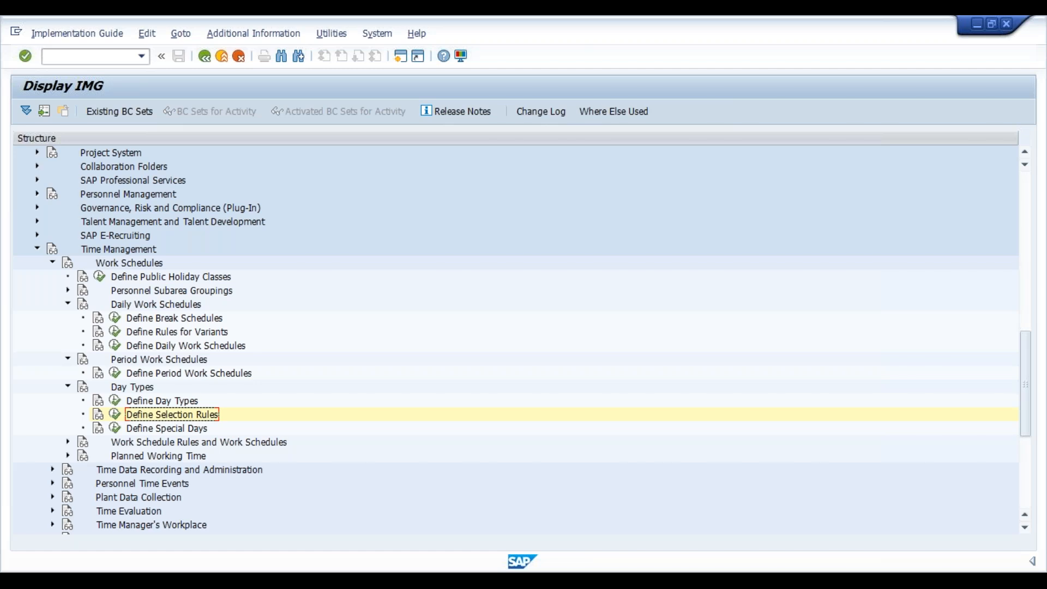
- Expand Work Schedule Rules and Work Schedules and open the Define Employee Subgroup Groupings activity selection
key("Down")
key("Down")
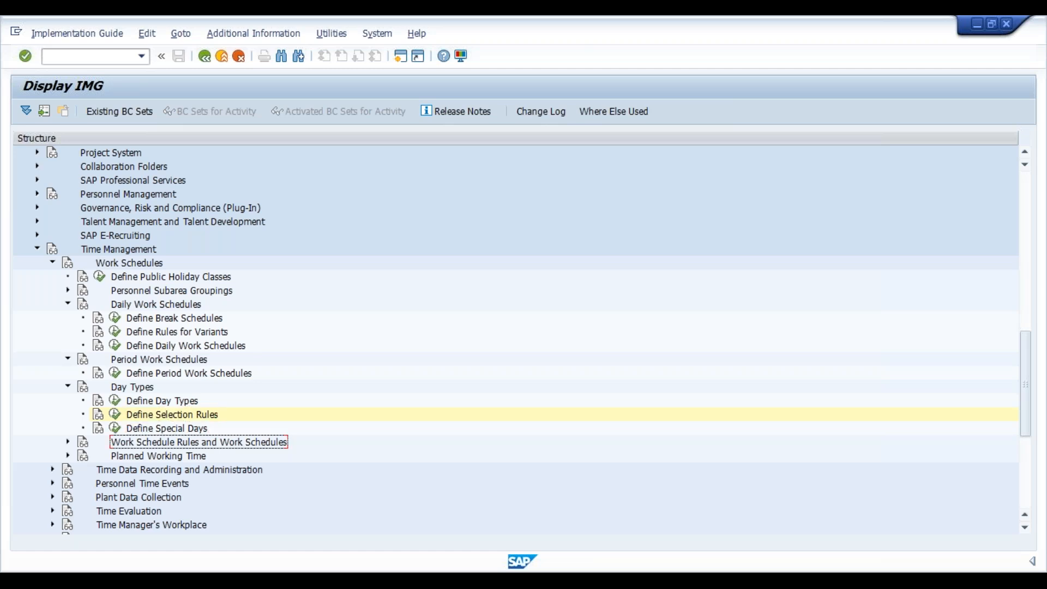
key("Right")
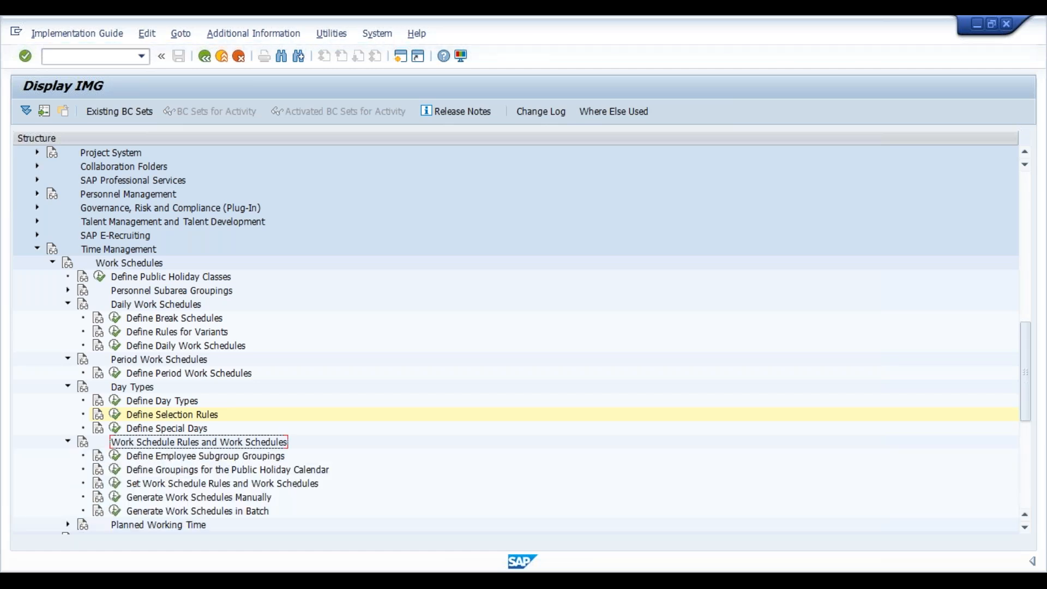
key("Down")
left_click(115, 455)
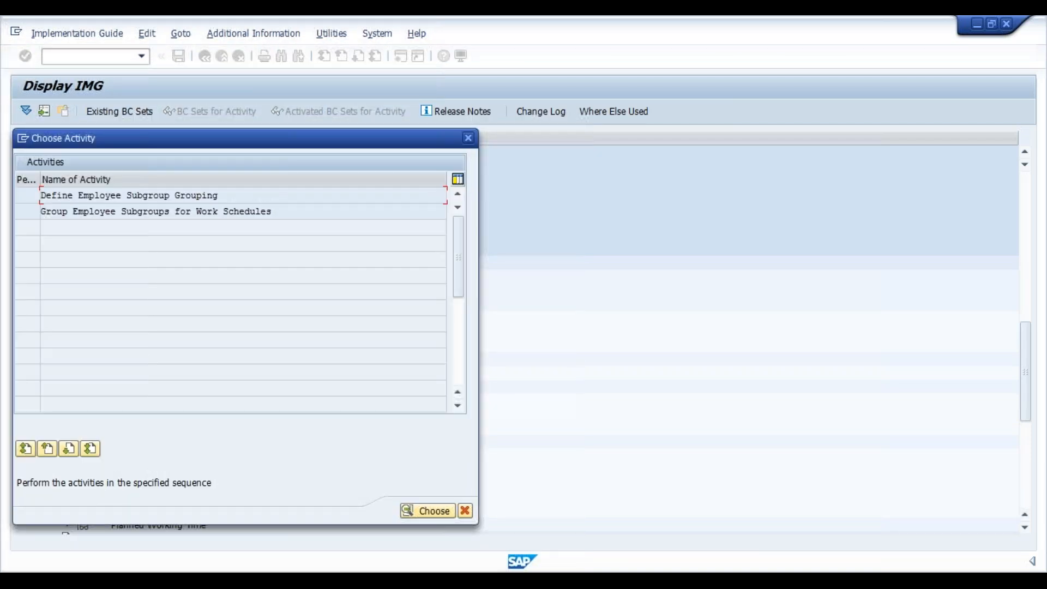
- In Define Employee Subgroup Grouping, add a new work schedule grouping 5 with the text Permanent Emp
double_click(116, 196)
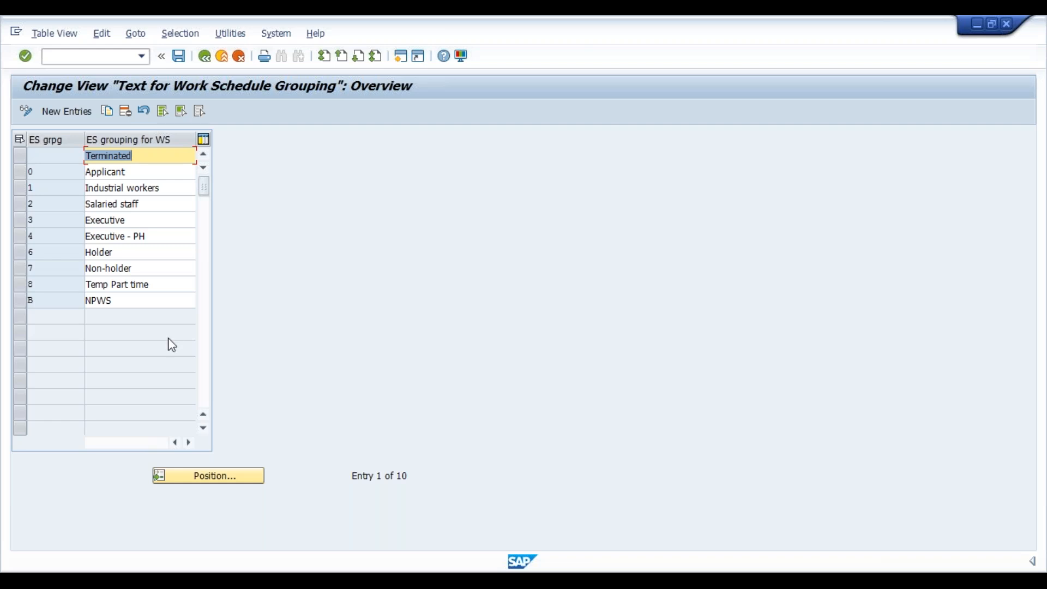
left_click(54, 113)
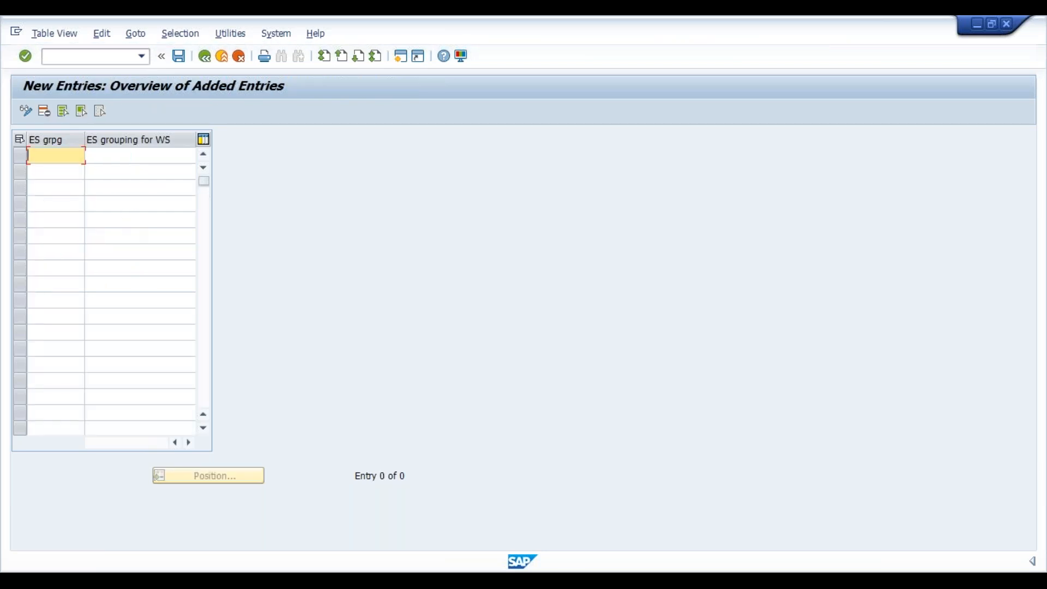
type("5")
key("Tab")
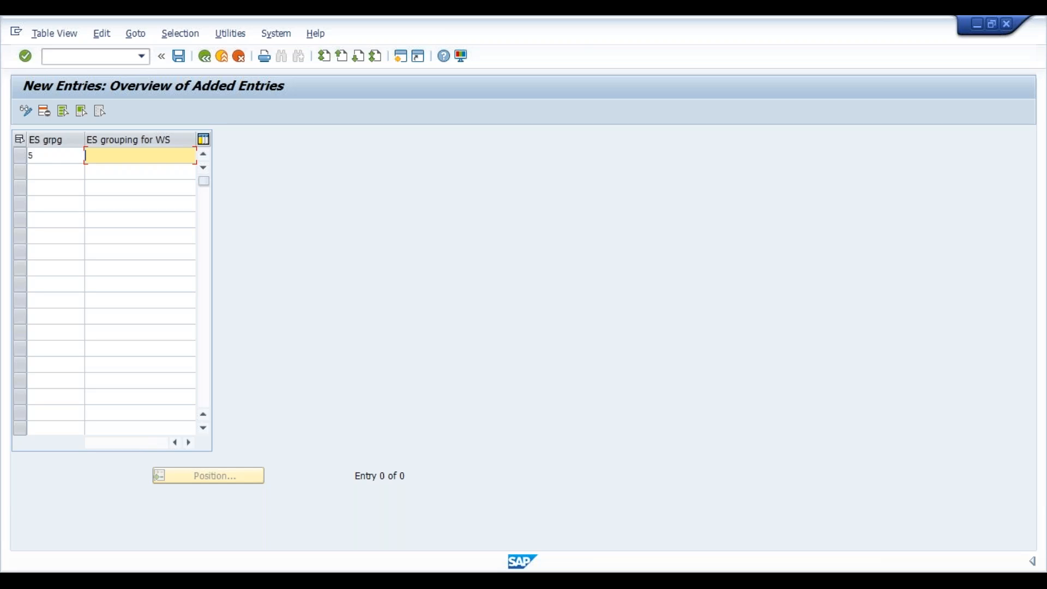
type("Permanent Emp")
key("Return")
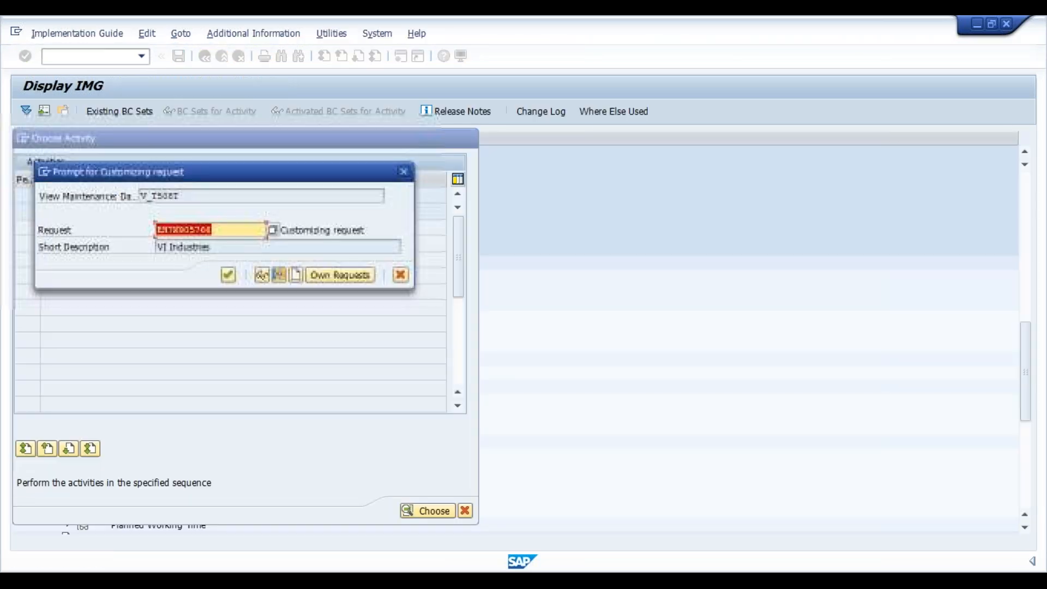
- Save the new grouping in the VI Industries customizing request and return to the activity selection
left_click(226, 278)
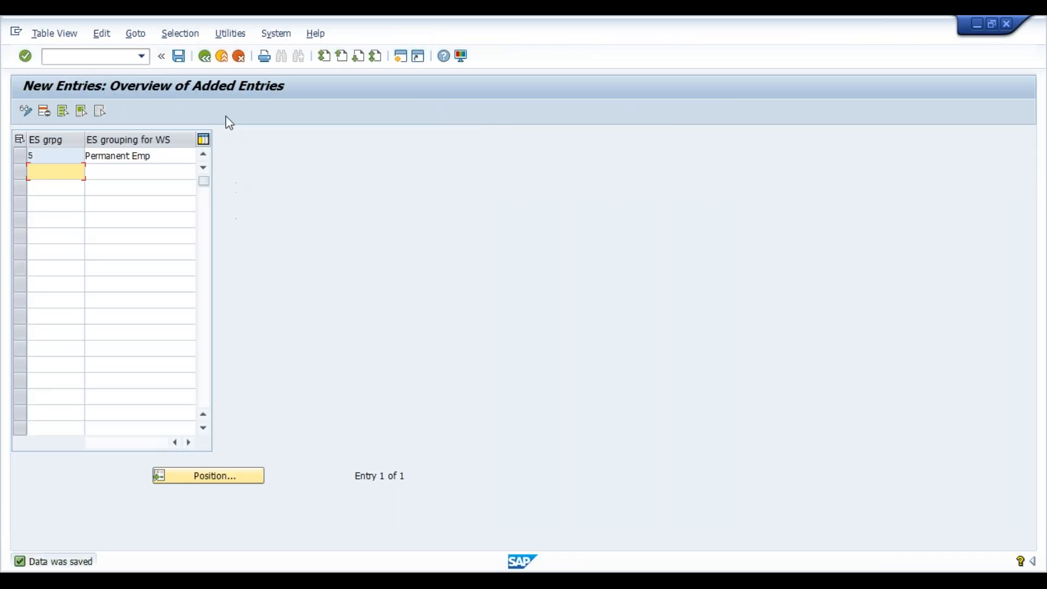
left_click(205, 57)
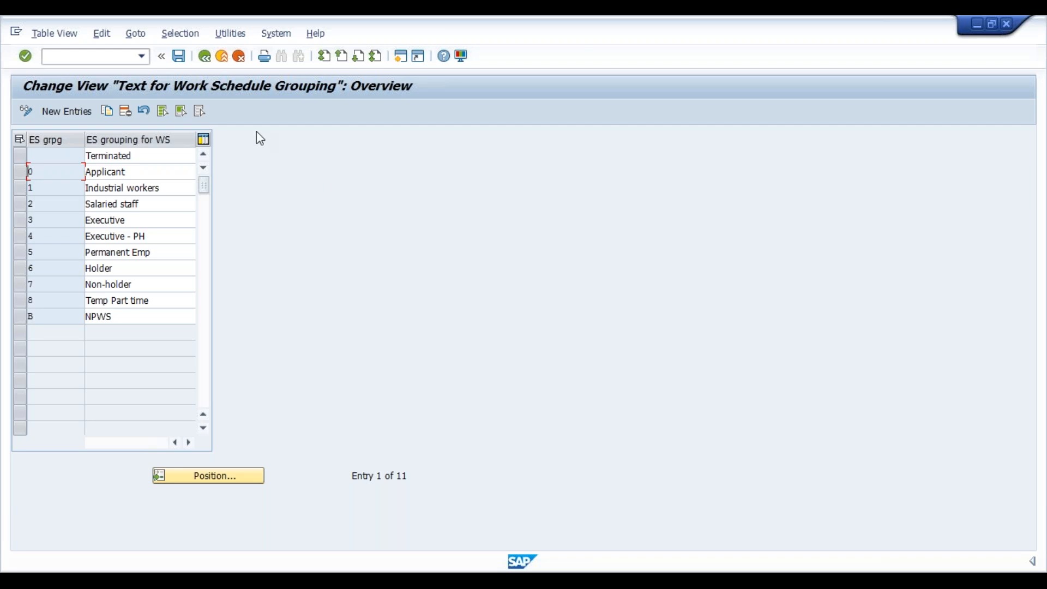
left_click(203, 58)
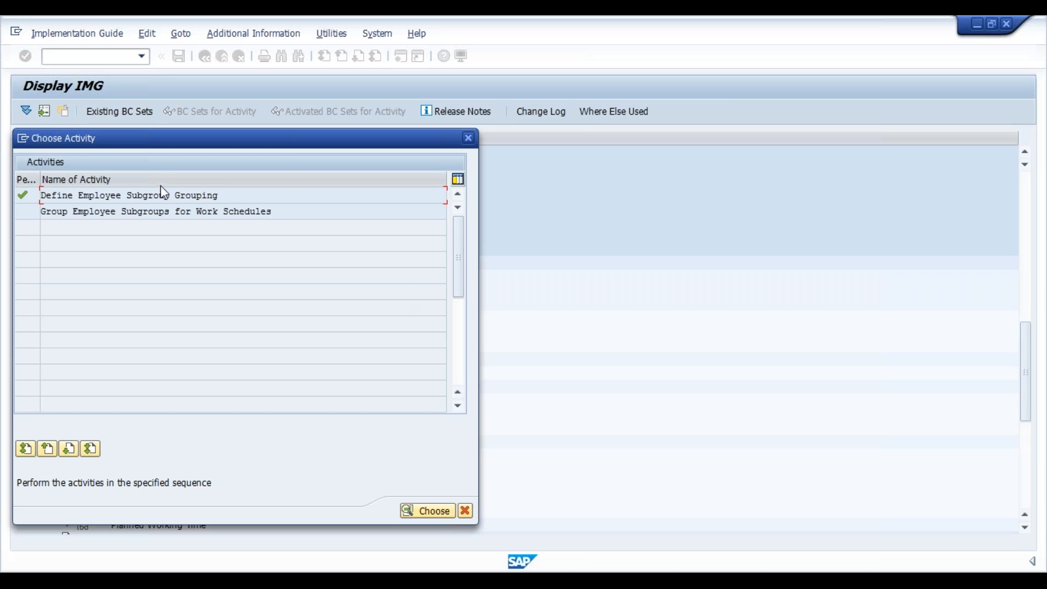
- Open the Group Employee Subgroups for Work Schedules activity for country grouping 40
double_click(133, 210)
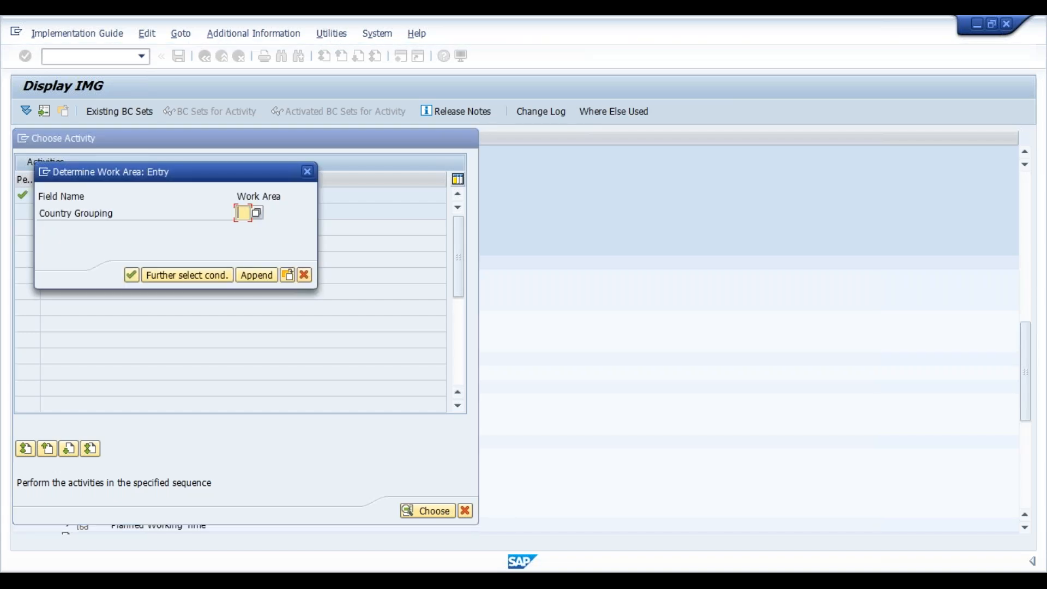
type("40")
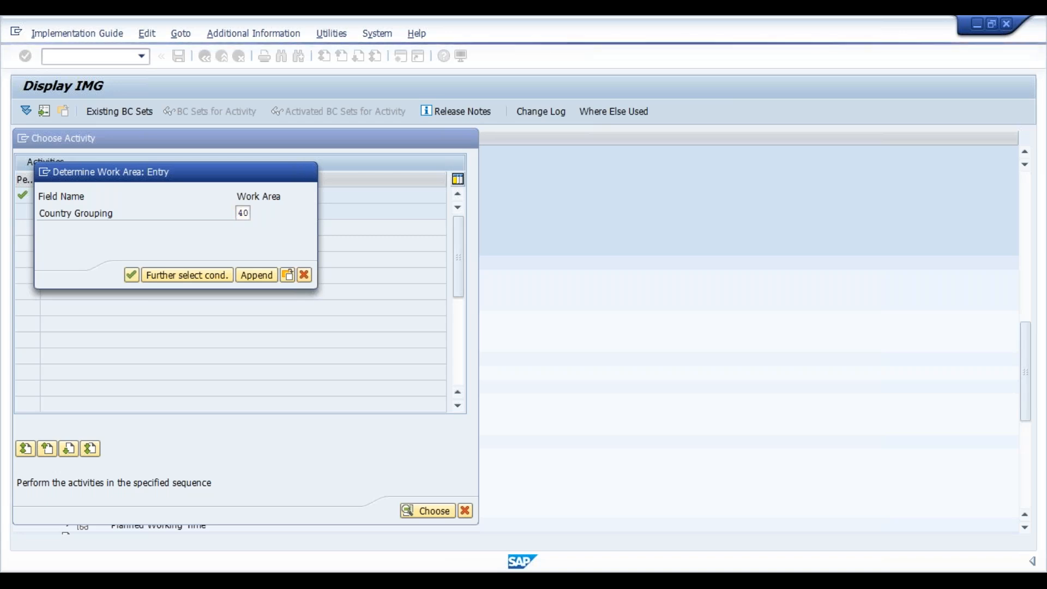
key("Return")
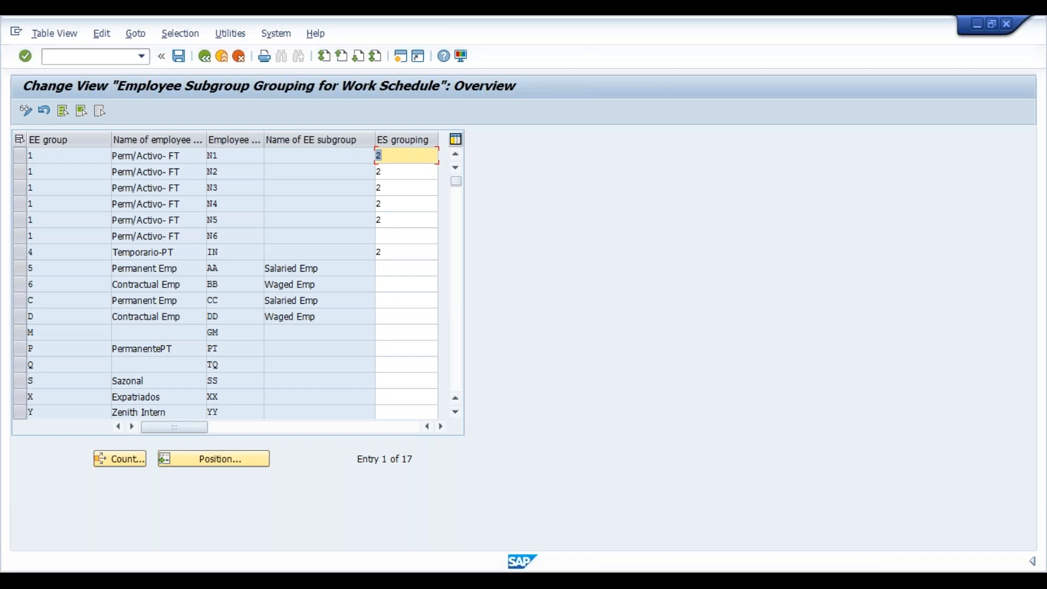
- Position the employee subgroup list at EE group C with EE subgroup CC
left_click(224, 473)
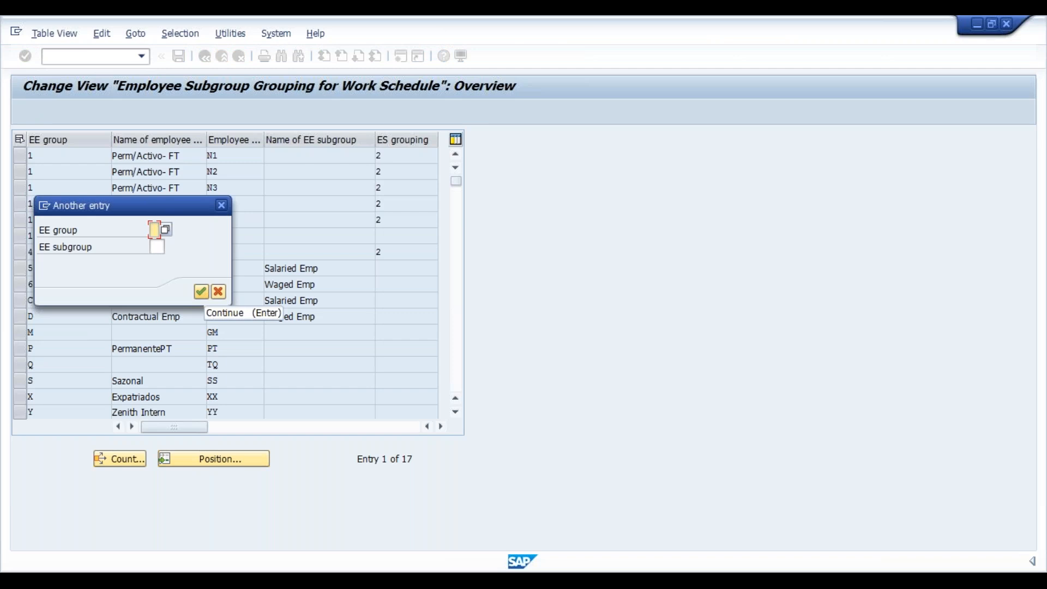
left_click(165, 230)
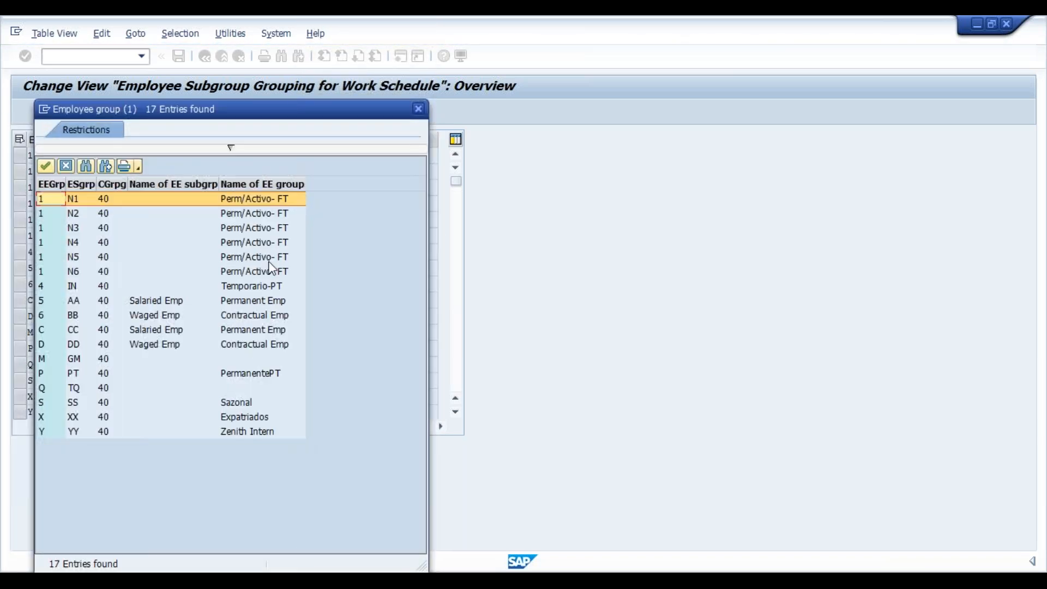
double_click(77, 333)
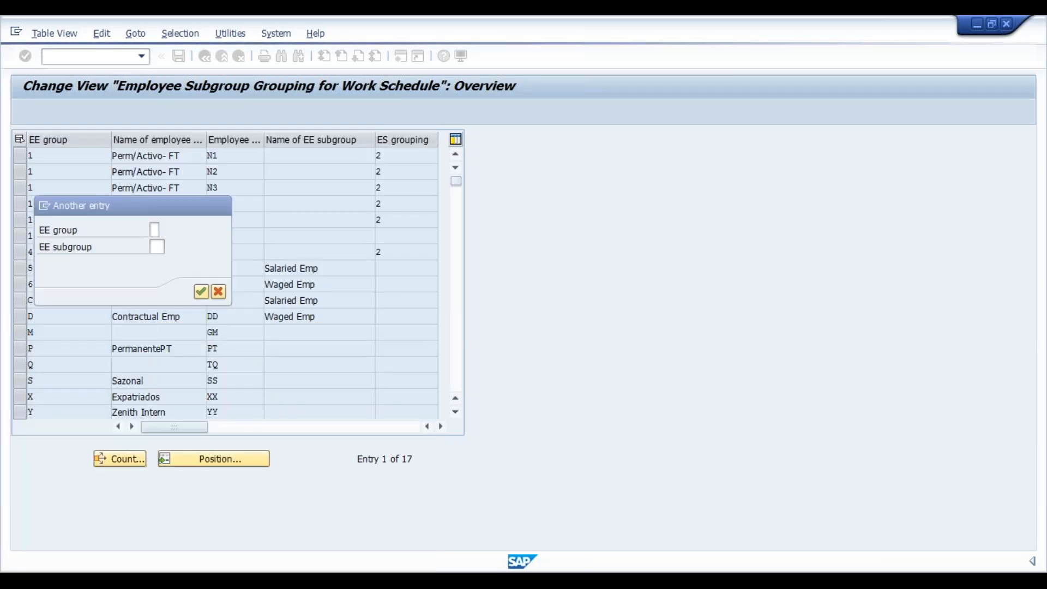
left_click(159, 247)
left_click(175, 247)
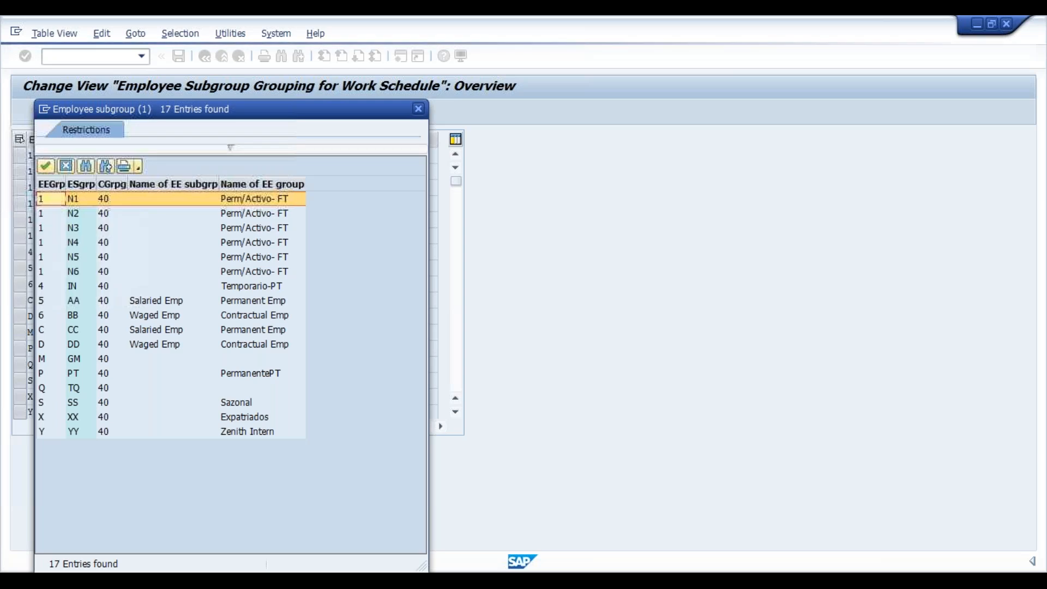
double_click(79, 336)
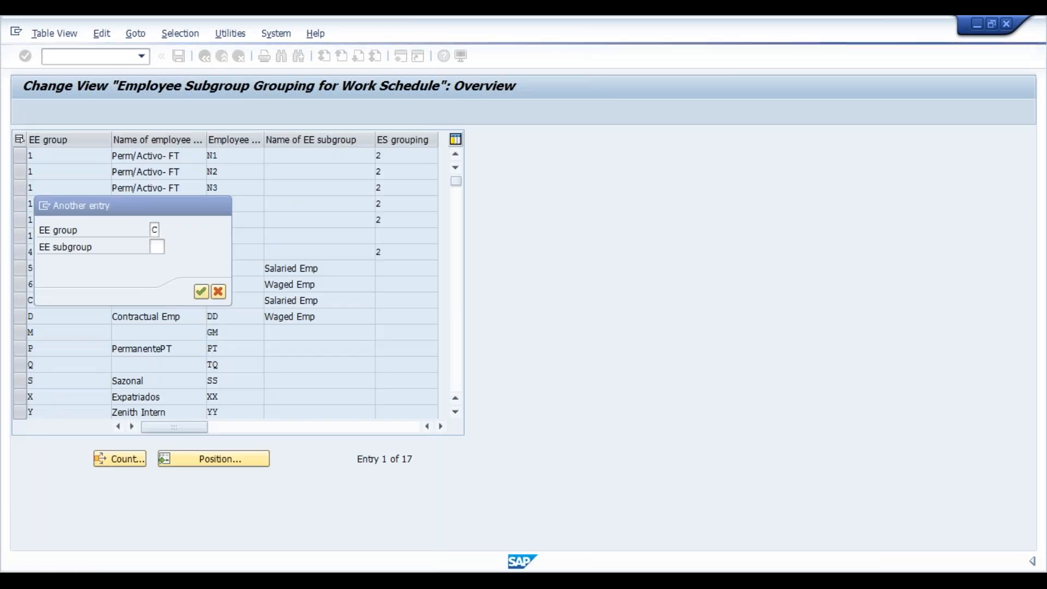
left_click(198, 290)
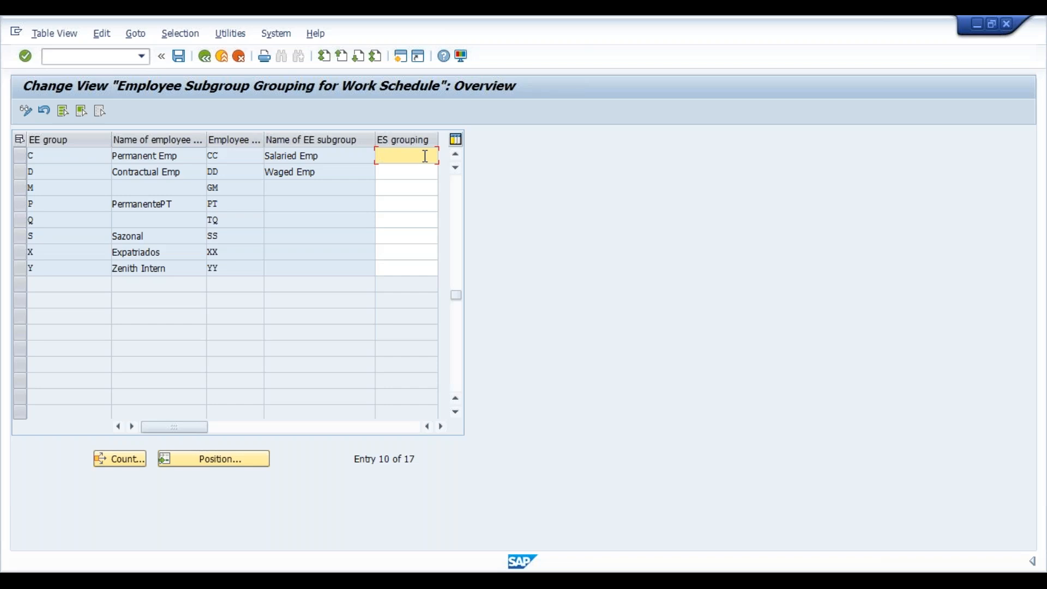
- Assign ES grouping 5 to the Salaried Emp subgroup of group C and the Waged Emp subgroup of group D
left_click(441, 428)
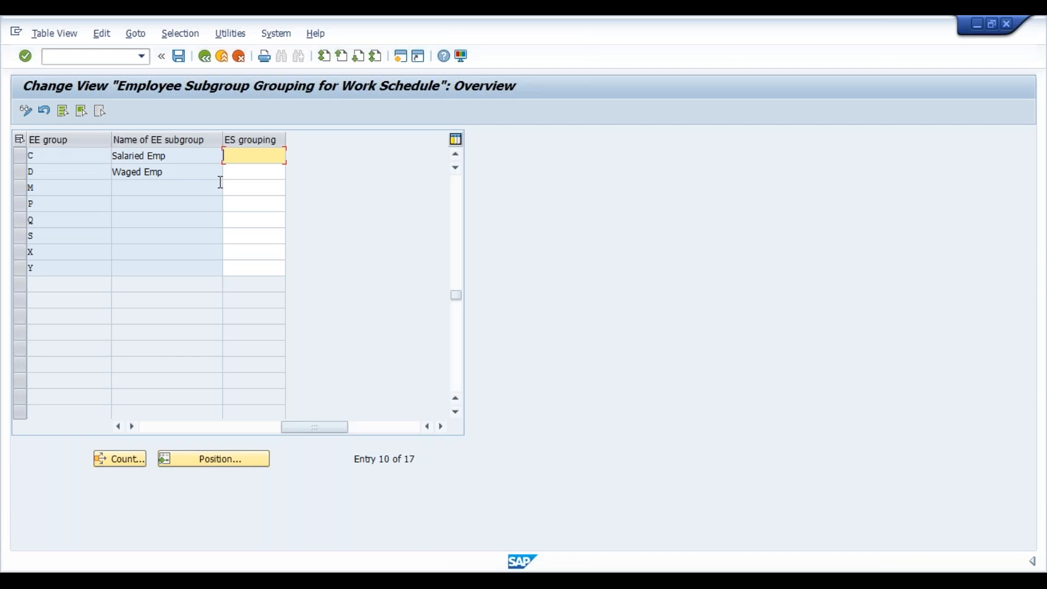
type("5")
key("Tab")
key("Return")
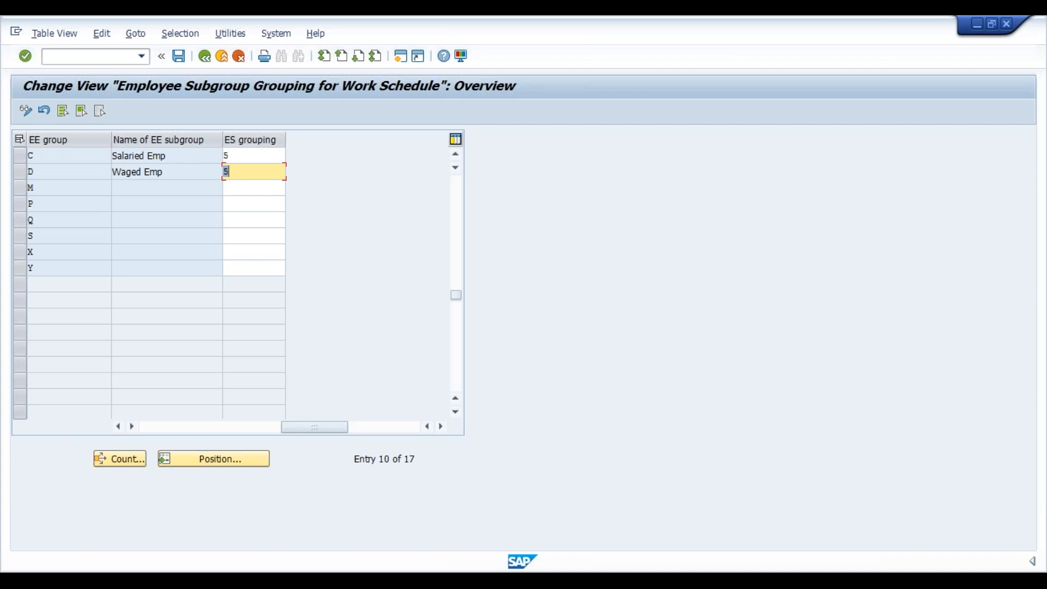
- Save the employee subgroup assignments in the customizing request and return to the implementation guide
key("ctrl+s")
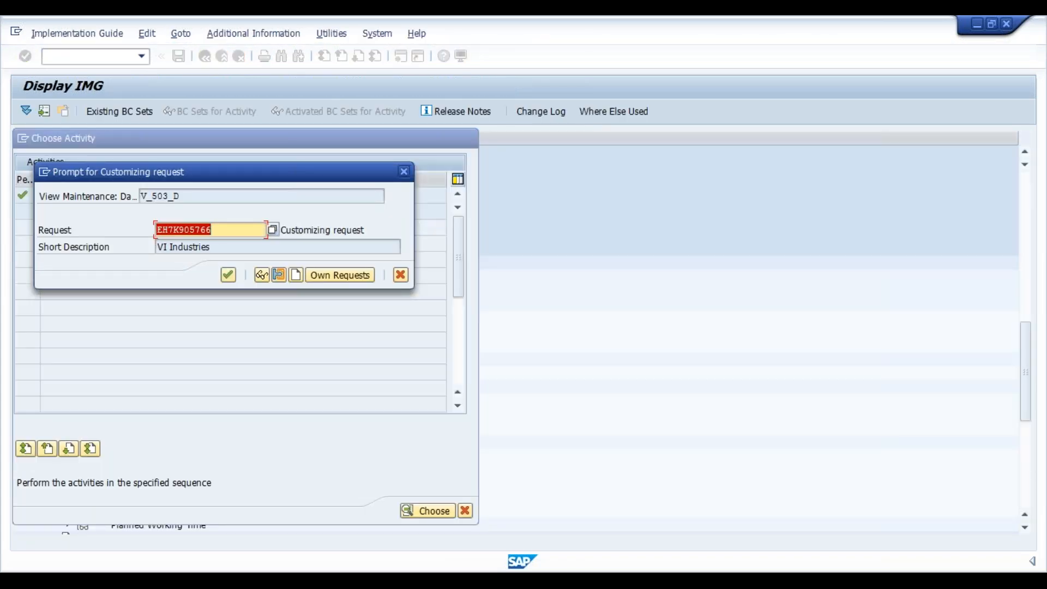
left_click(228, 275)
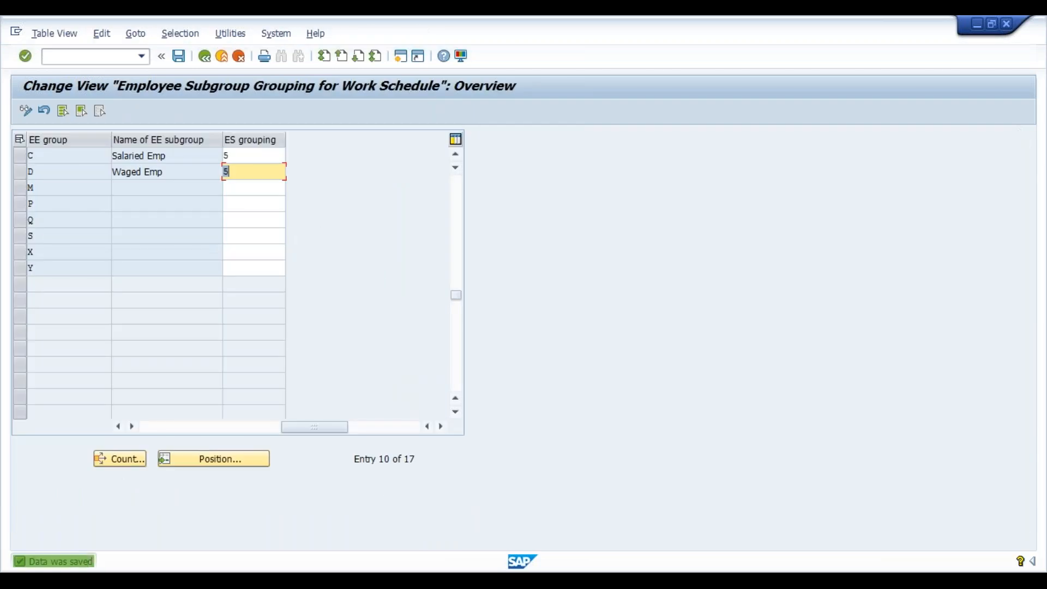
left_click(204, 56)
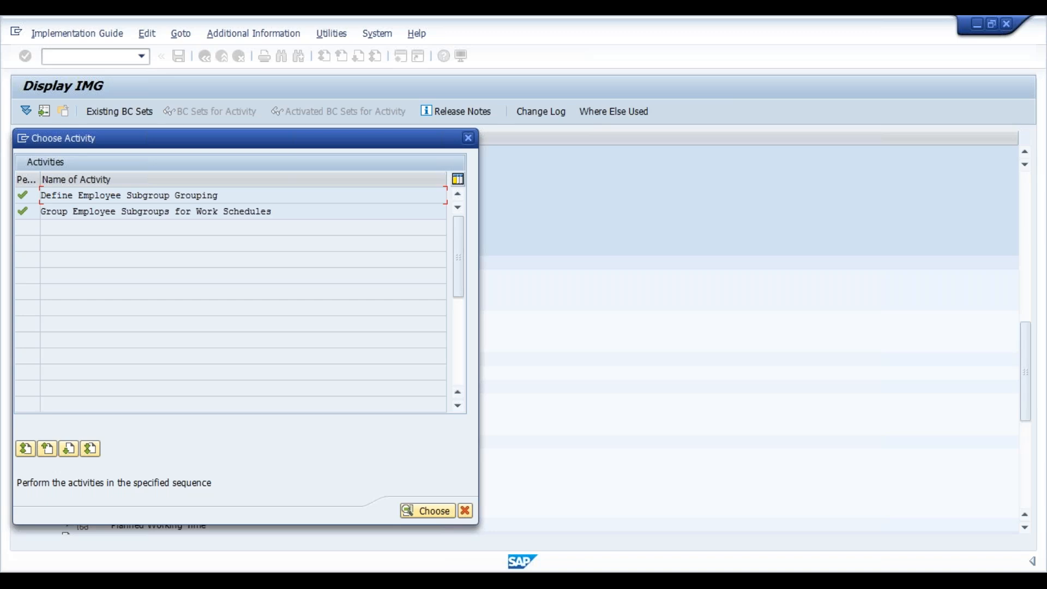
left_click(468, 138)
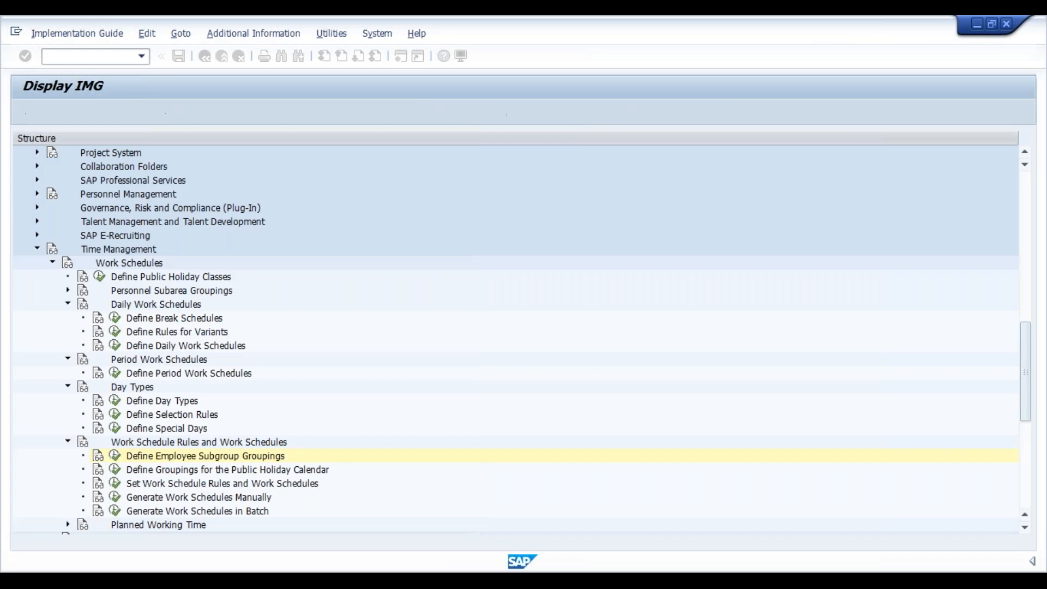
- Open Define Groupings for the Public Holiday Calendar and position the list at personnel area VIM
key("Down")
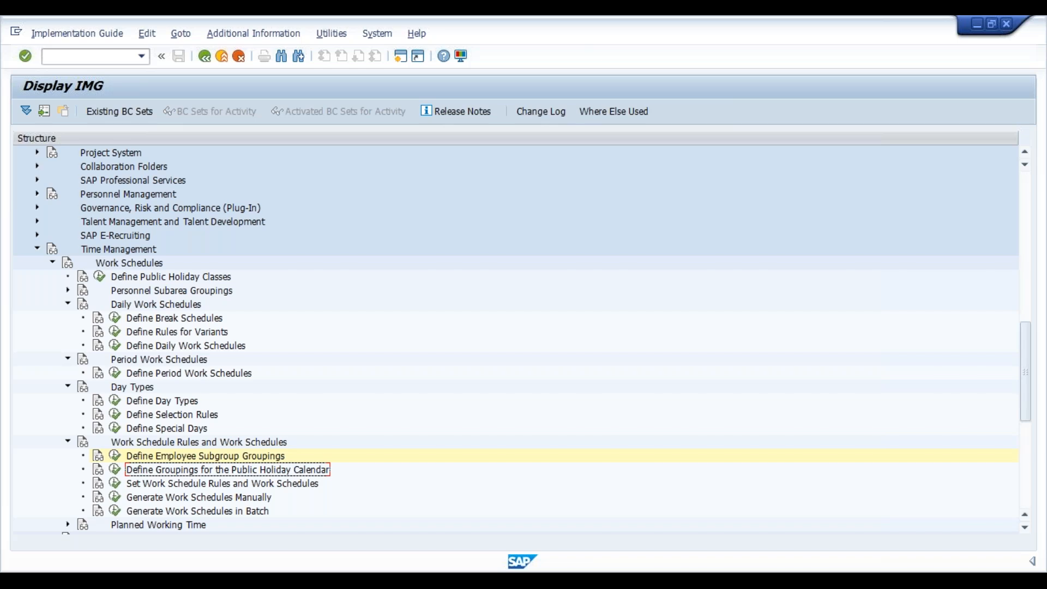
left_click(115, 469)
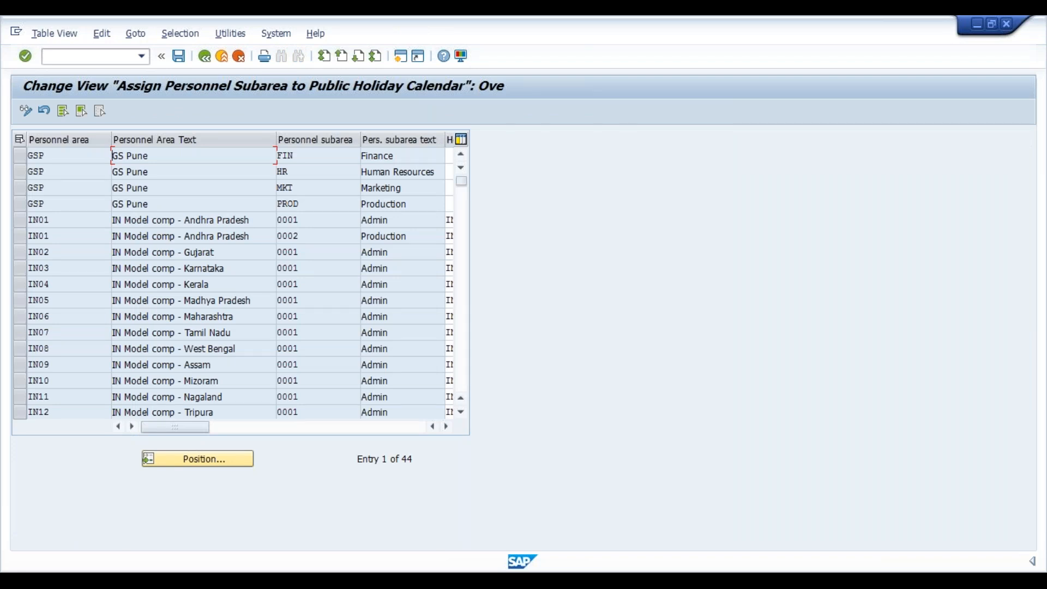
left_click(225, 455)
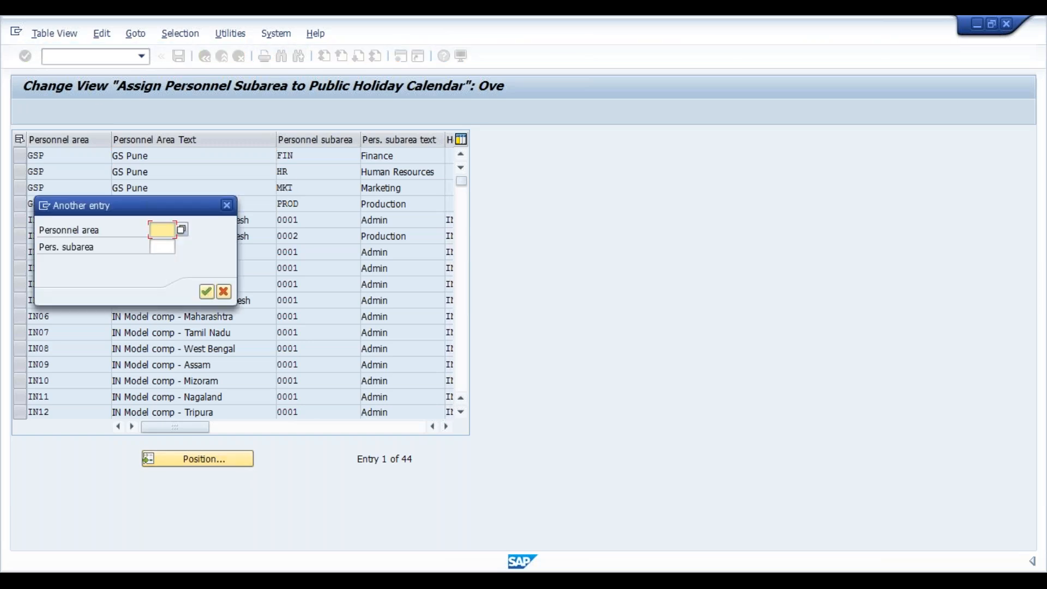
type("vim")
key("Return")
key("Return")
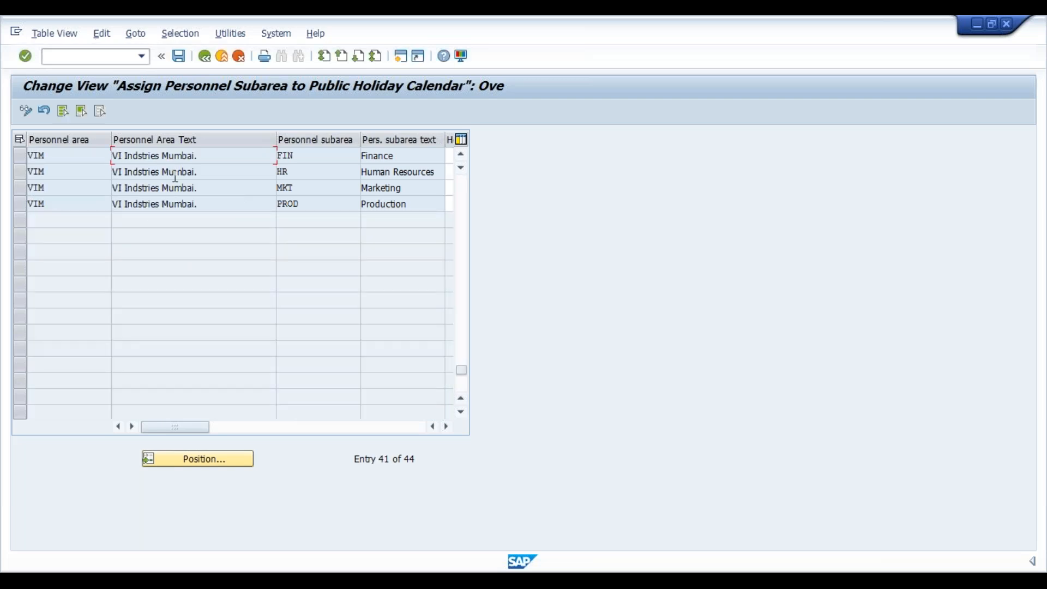
- Assign the VI Public Holiday calendar (VI) to the Finance subarea of personnel area VIM
left_click(447, 426)
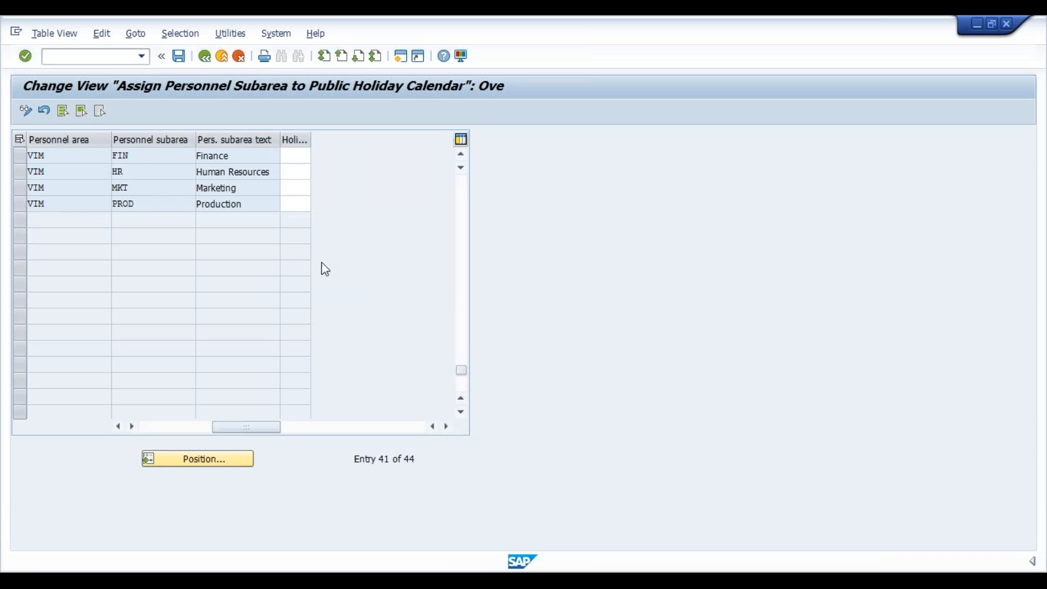
left_click(305, 153)
type("VI")
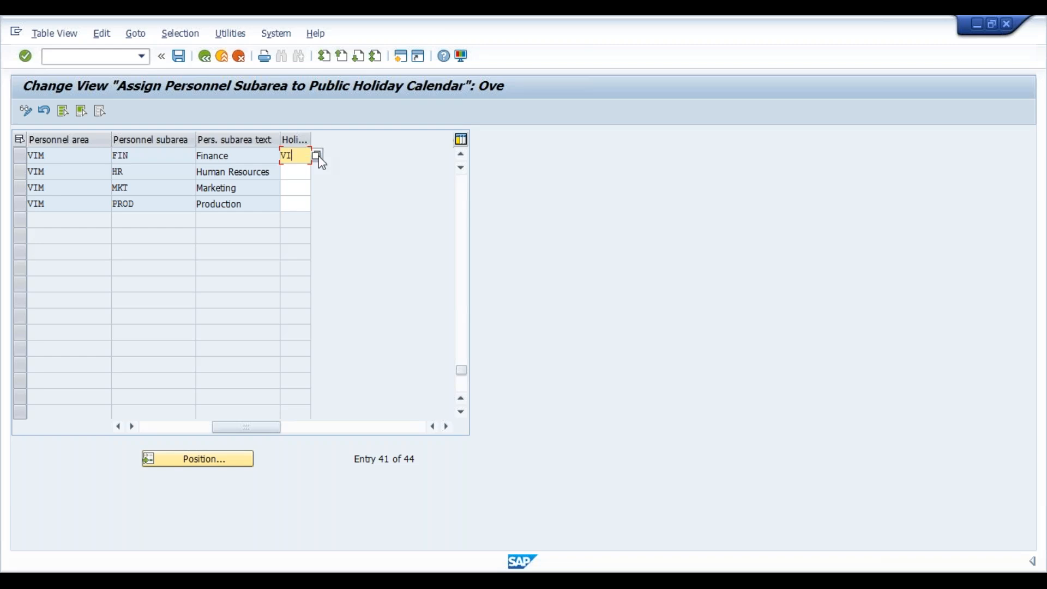
left_click(318, 156)
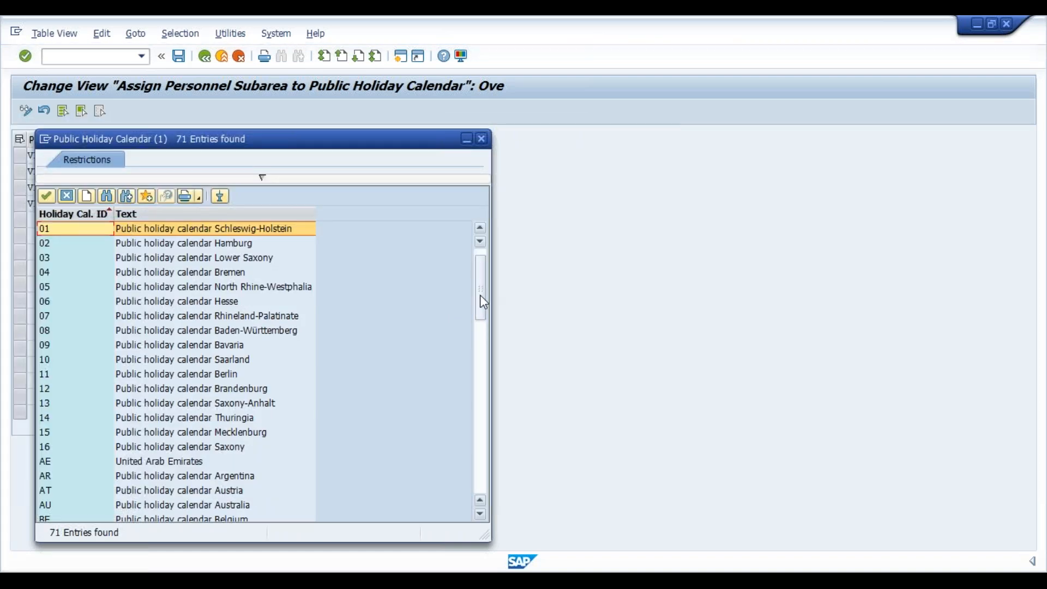
left_click_drag(483, 302, 484, 494)
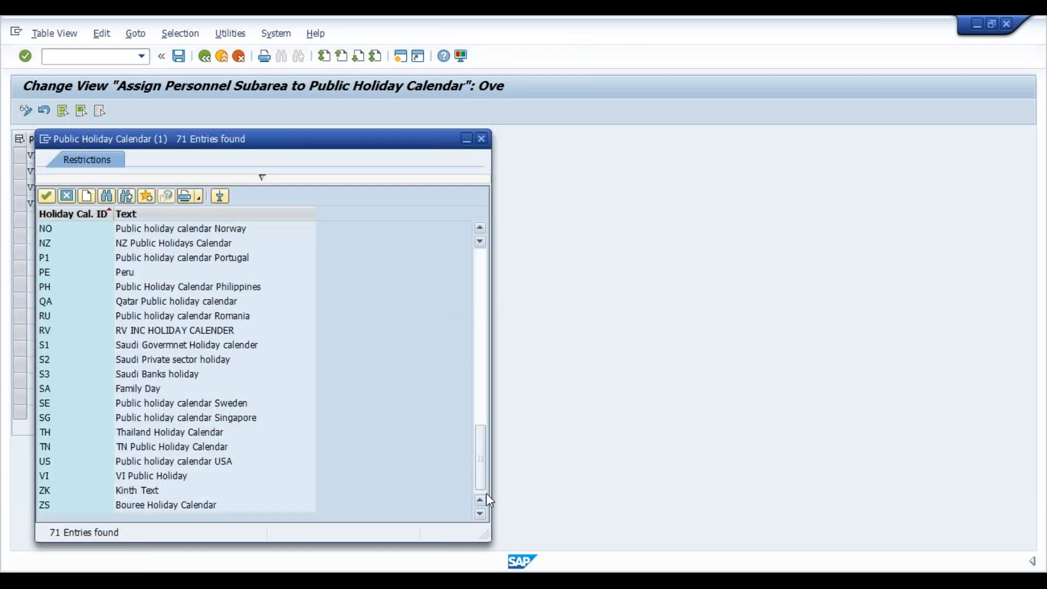
double_click(125, 475)
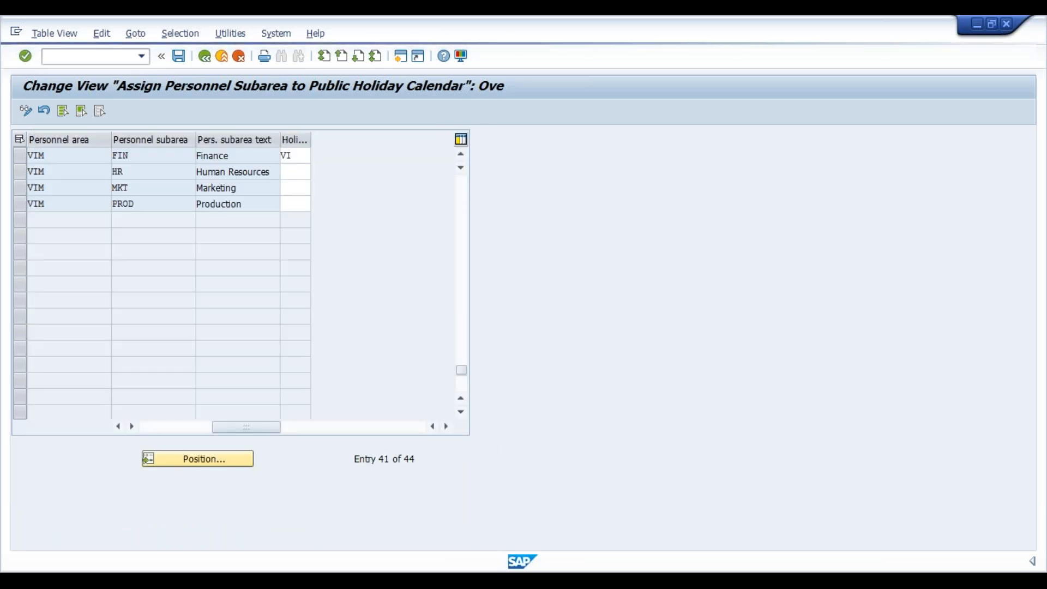
- Assign holiday calendar VI to the Human Resources, Marketing and Production subareas of personnel area VIM
left_click(295, 172)
type("VI")
left_click(295, 188)
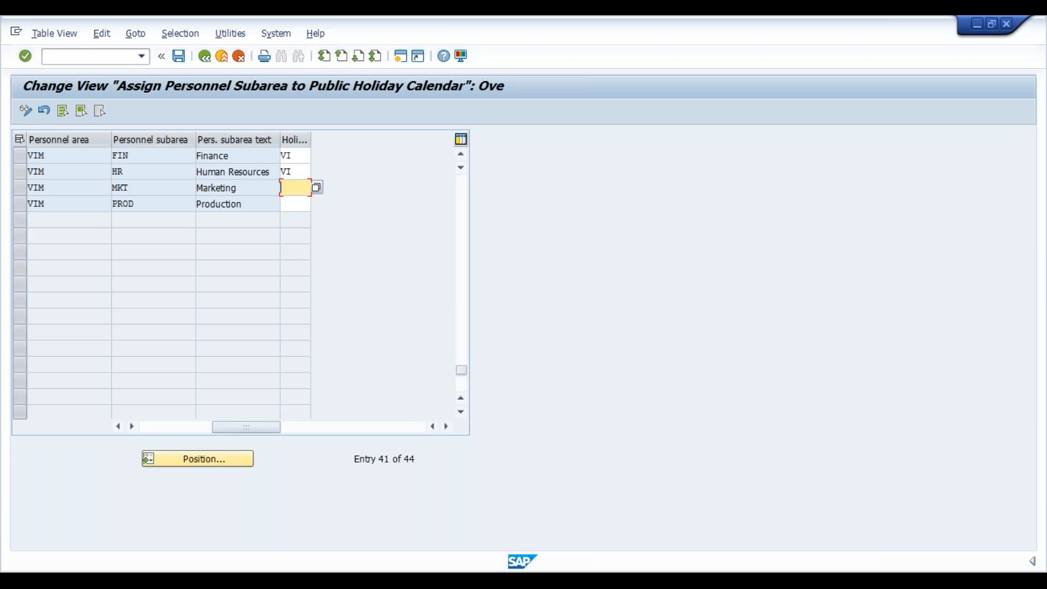
type("VI")
left_click(294, 204)
type("VI")
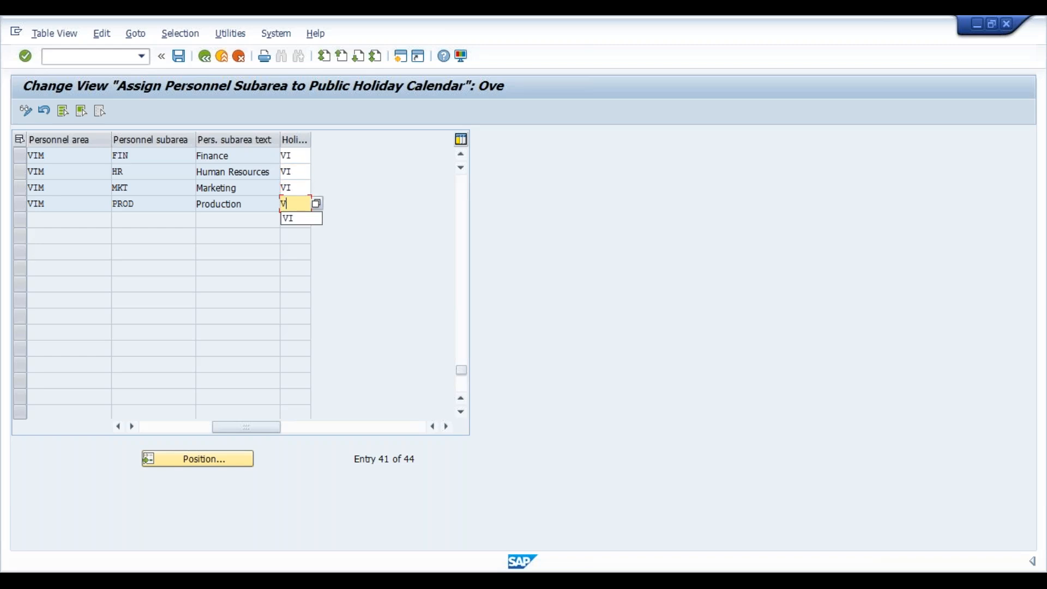
key("Return")
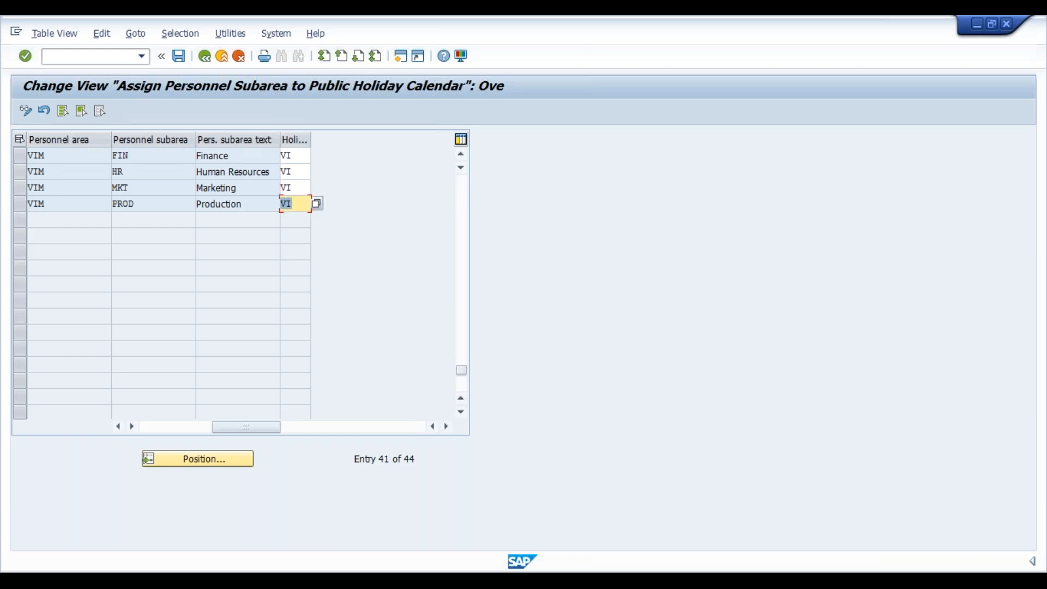
- Save the holiday calendar assignments in the VI Industries customizing request and return to the implementation guide
key("ctrl+s")
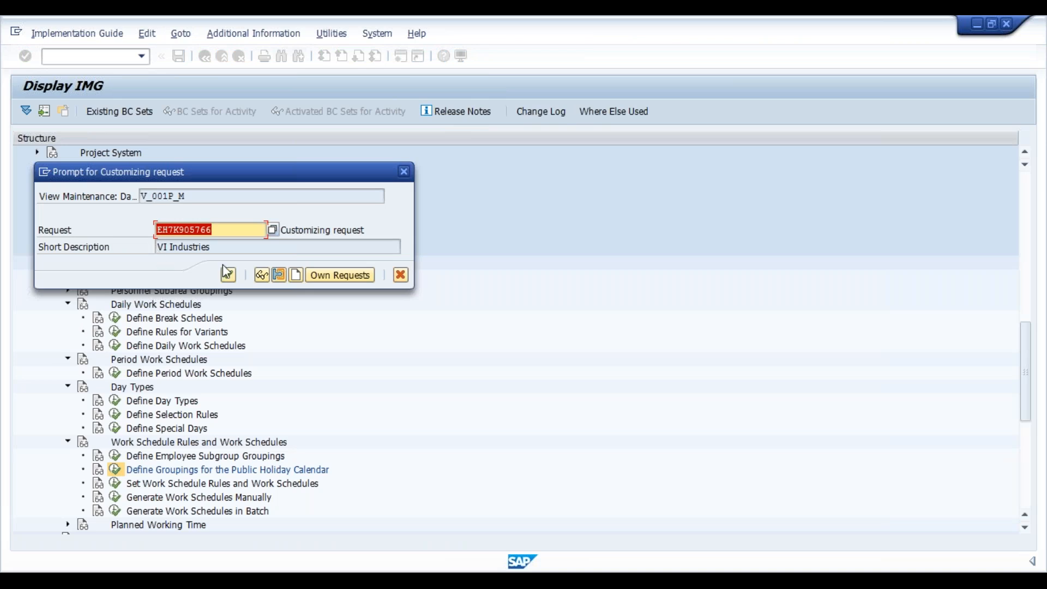
left_click(229, 276)
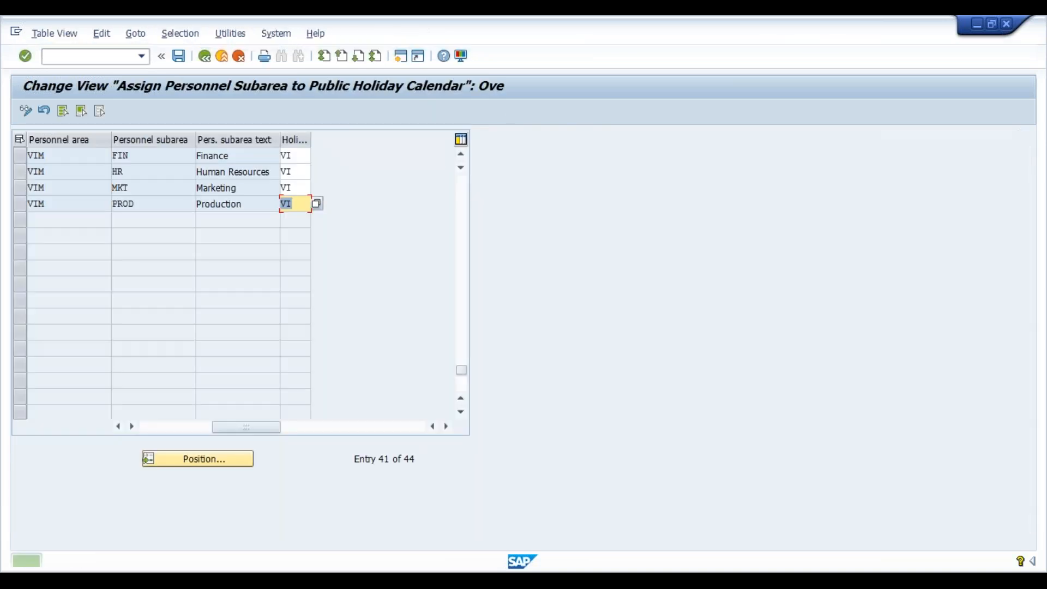
left_click(204, 60)
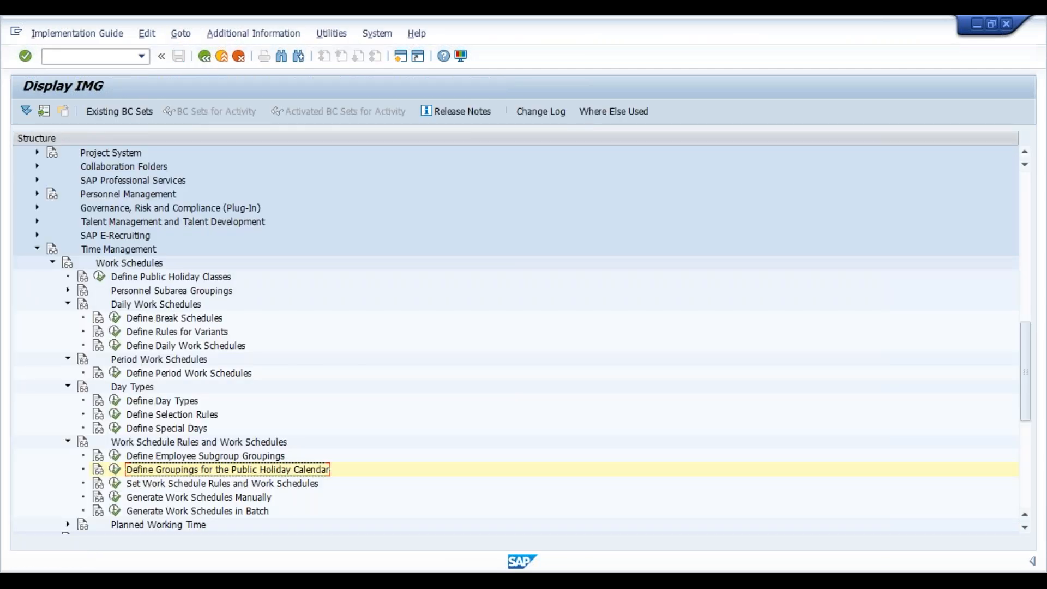